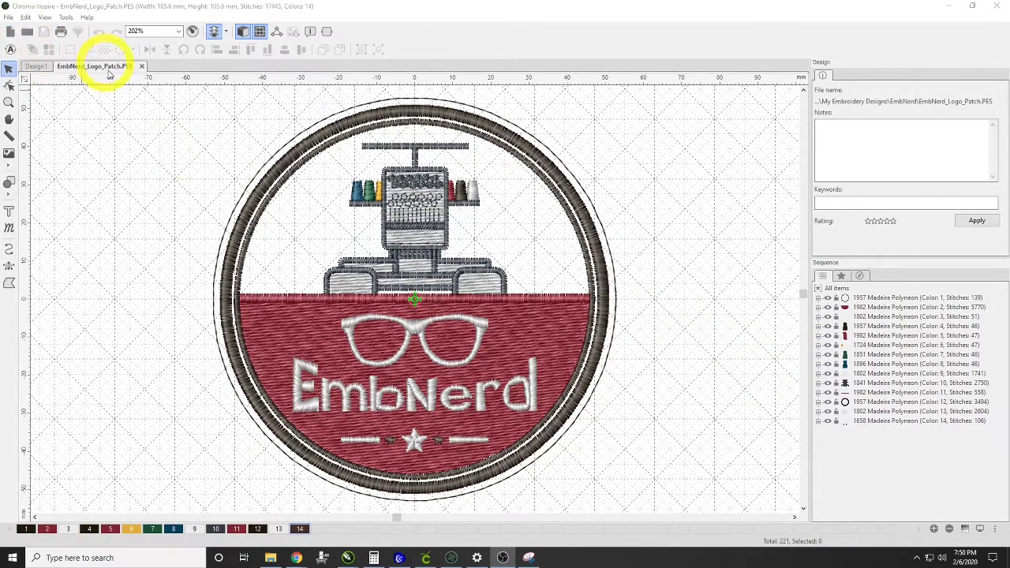
# In the empty Design1, letter the name 'Grant' in Manila script at 20.0 mm height.
pyautogui.click(35, 67)
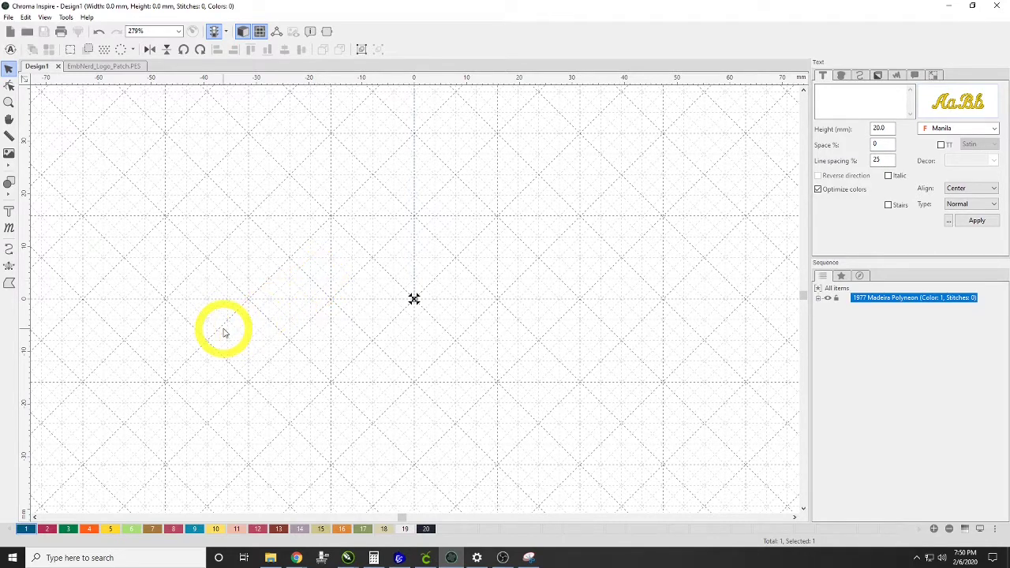
pyautogui.click(11, 210)
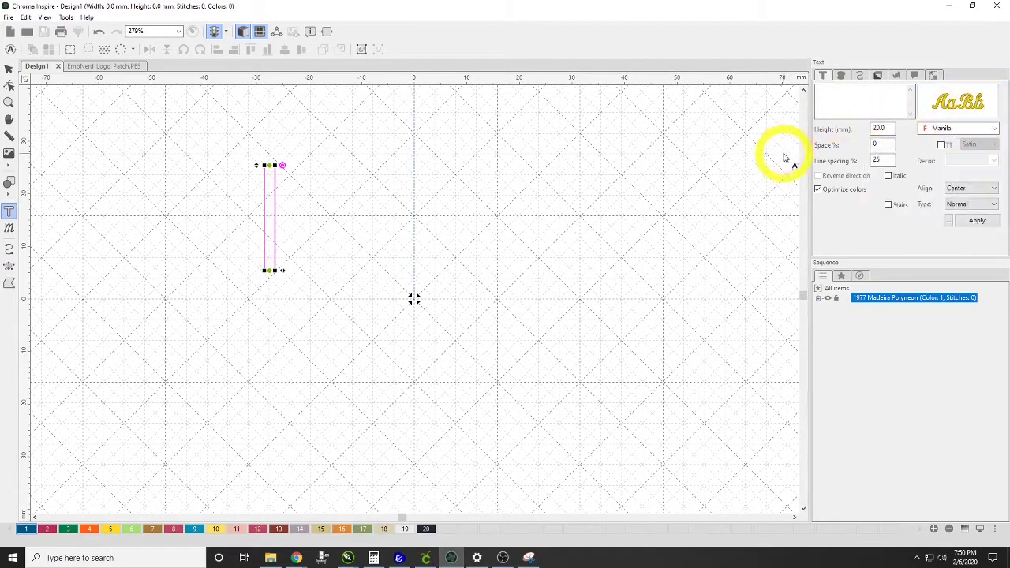
pyautogui.click(957, 128)
pyautogui.click(962, 128)
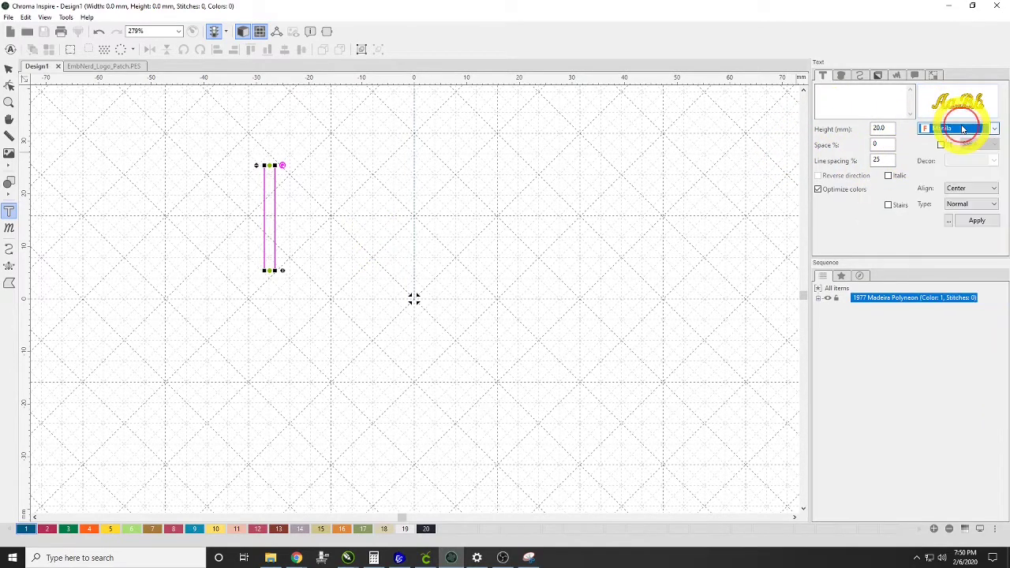
pyautogui.click(865, 95)
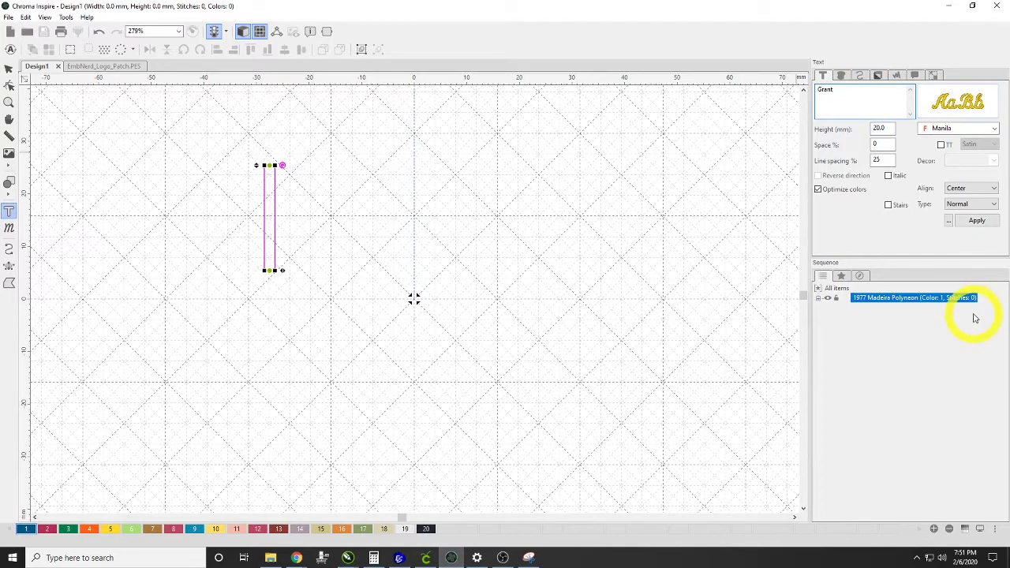
pyautogui.click(977, 221)
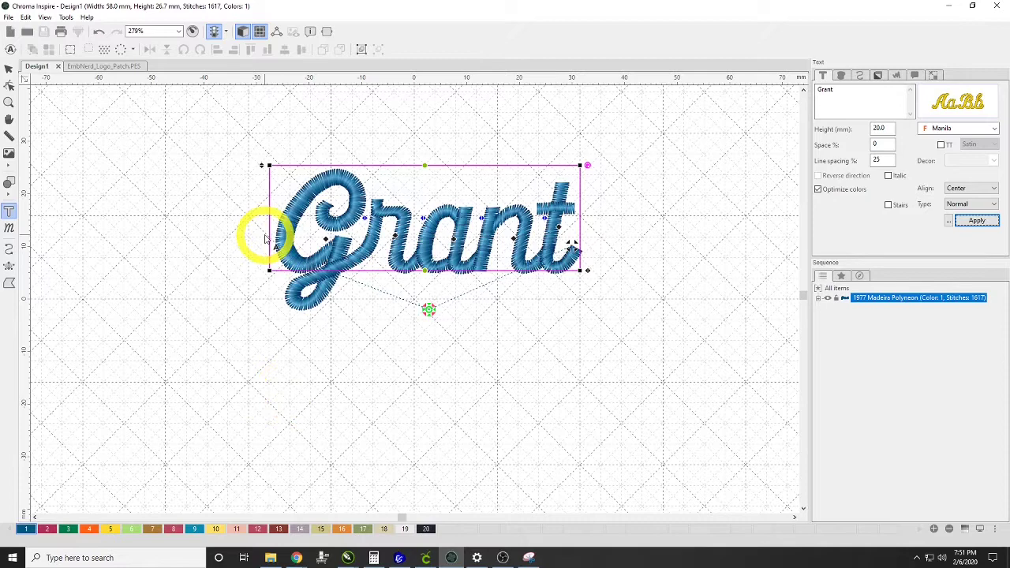
# Add the name 'Peter' in Manila lettering below Grant.
pyautogui.click(357, 350)
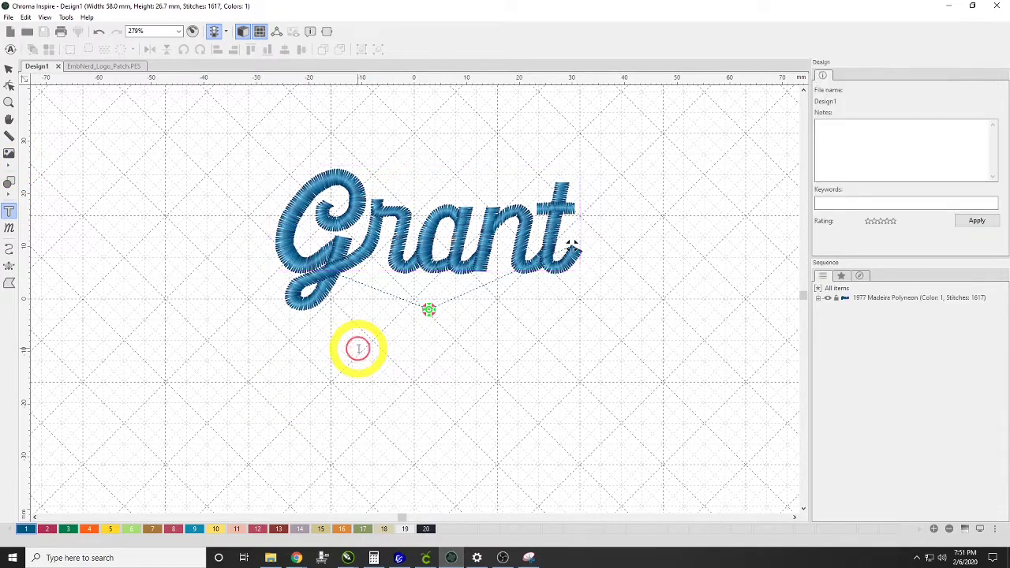
pyautogui.click(449, 299)
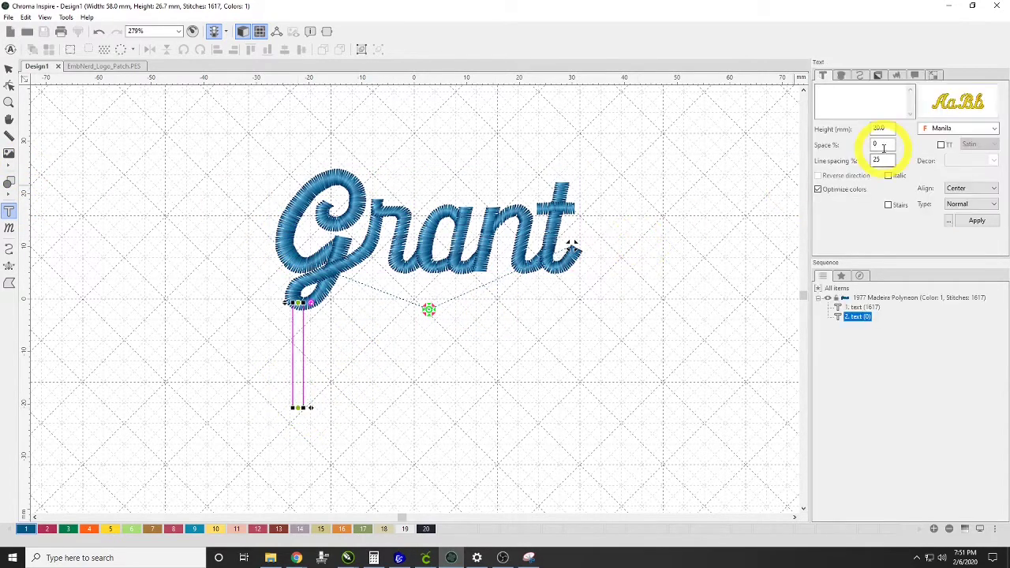
pyautogui.click(853, 99)
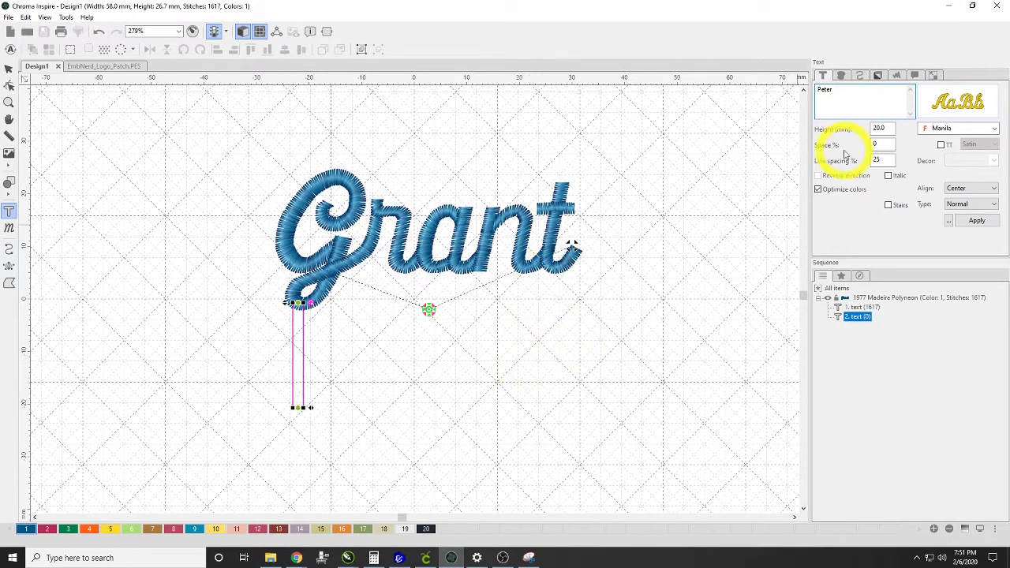
pyautogui.click(979, 224)
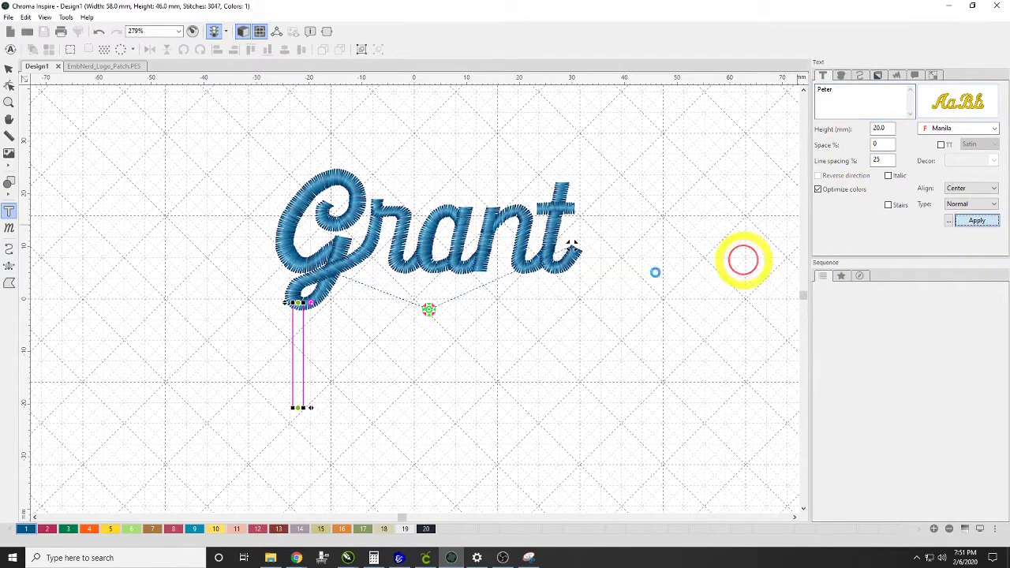
# Add the name 'George' in Manila lettering above Grant.
pyautogui.click(369, 120)
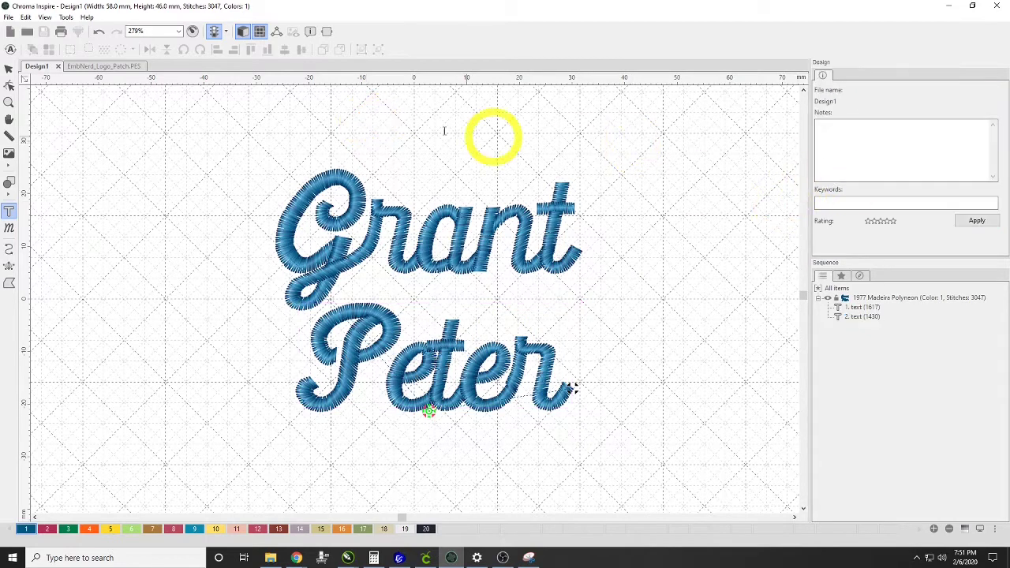
pyautogui.click(412, 132)
pyautogui.click(843, 109)
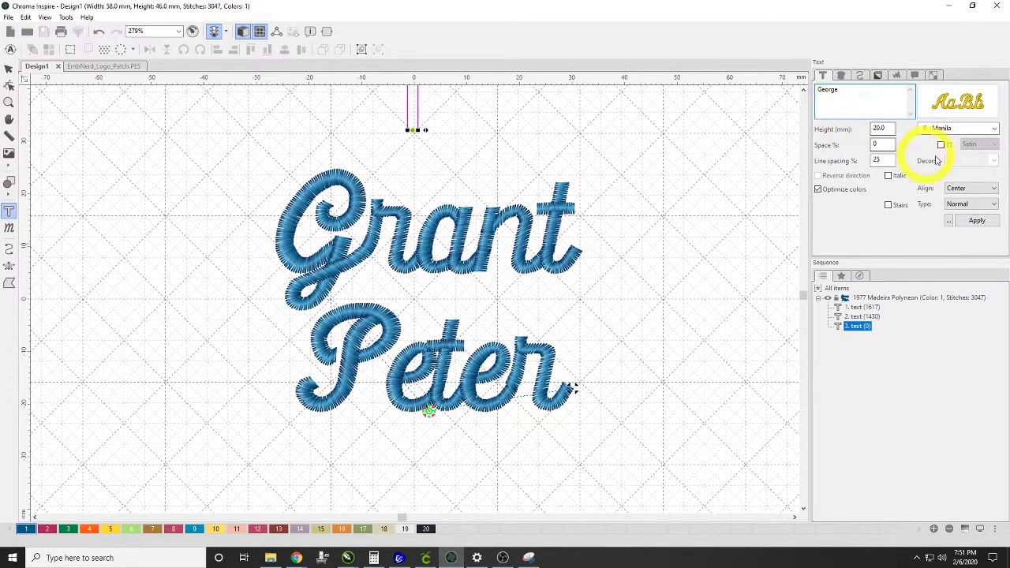
pyautogui.click(976, 222)
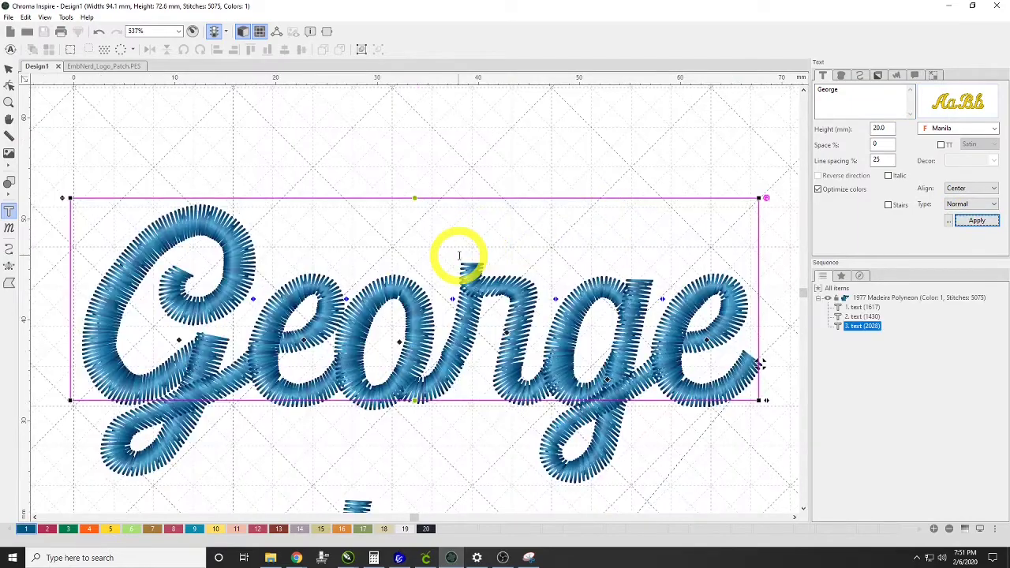
pyautogui.scroll(-6, 419, 408)
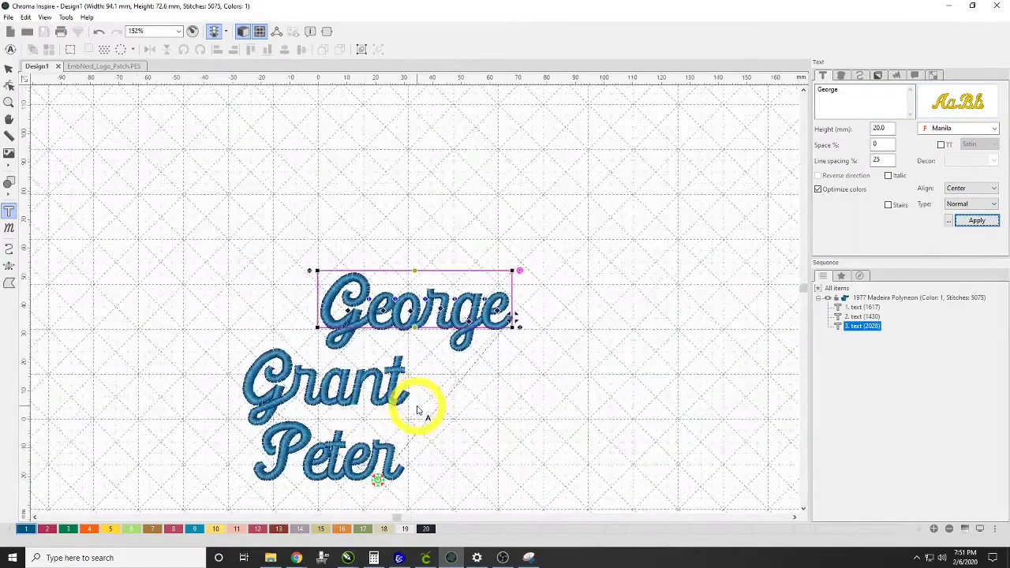
pyautogui.click(527, 440)
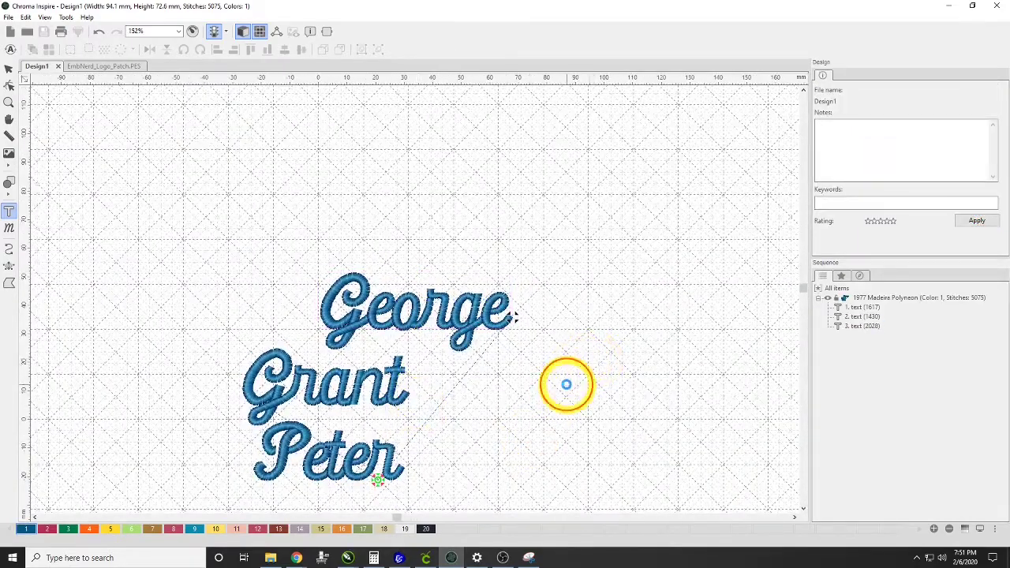
# Add the name 'Laura' in Manila lettering to the right of the names.
pyautogui.click(566, 385)
pyautogui.click(825, 96)
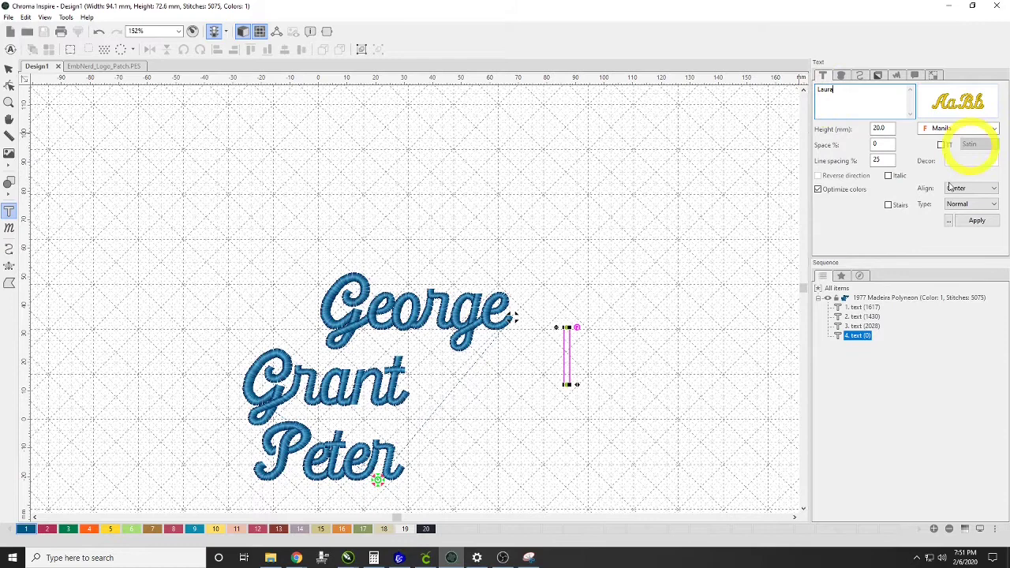
pyautogui.click(972, 221)
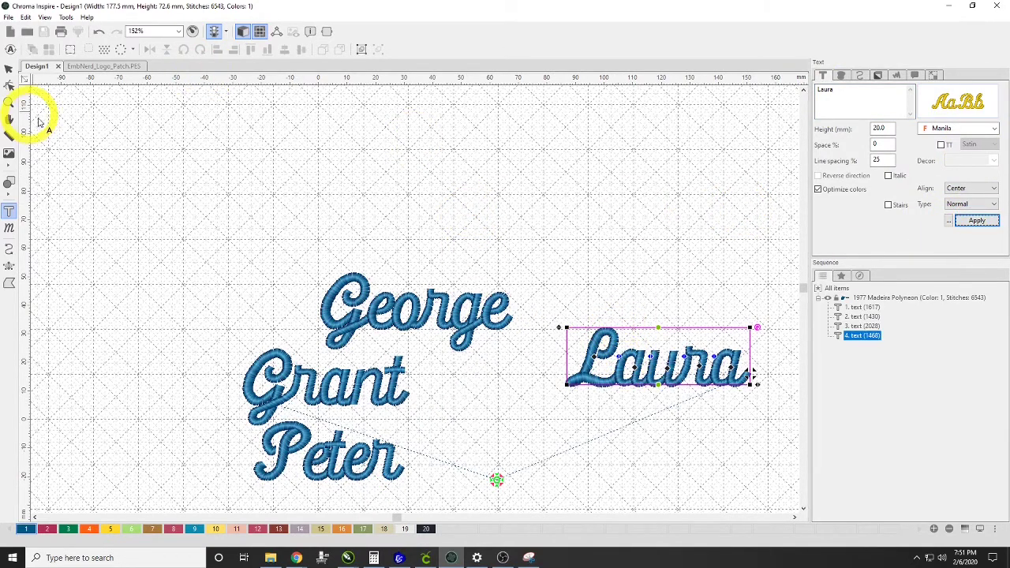
# Add the name 'Eva' in Manila lettering above Laura.
pyautogui.click(526, 198)
pyautogui.click(536, 216)
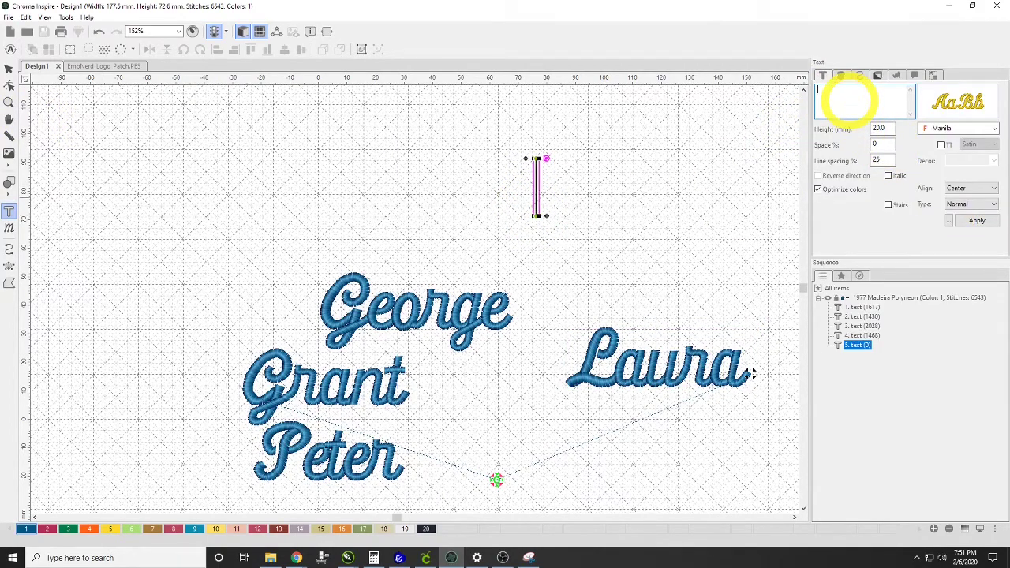
pyautogui.write('Eve')
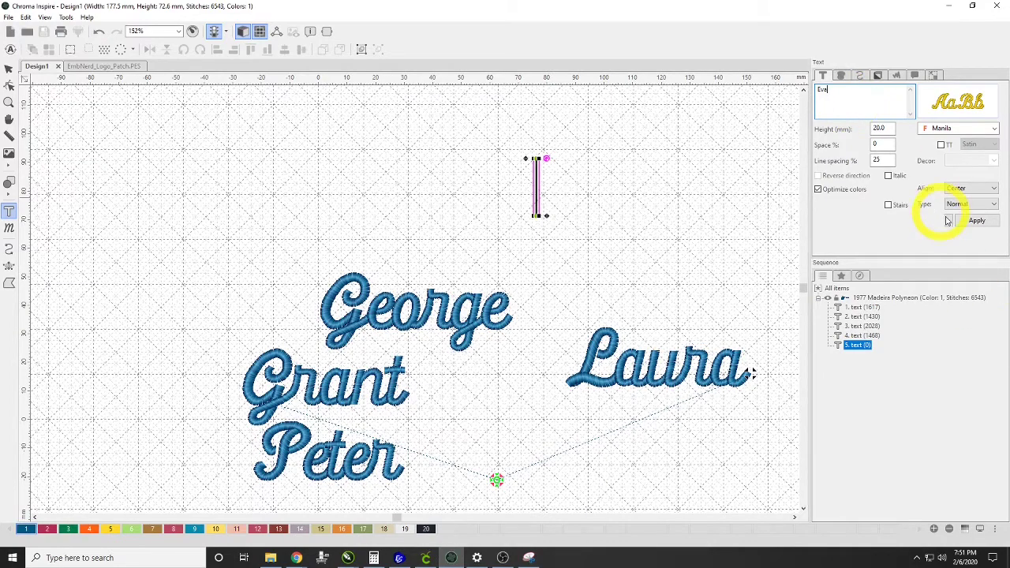
pyautogui.click(977, 221)
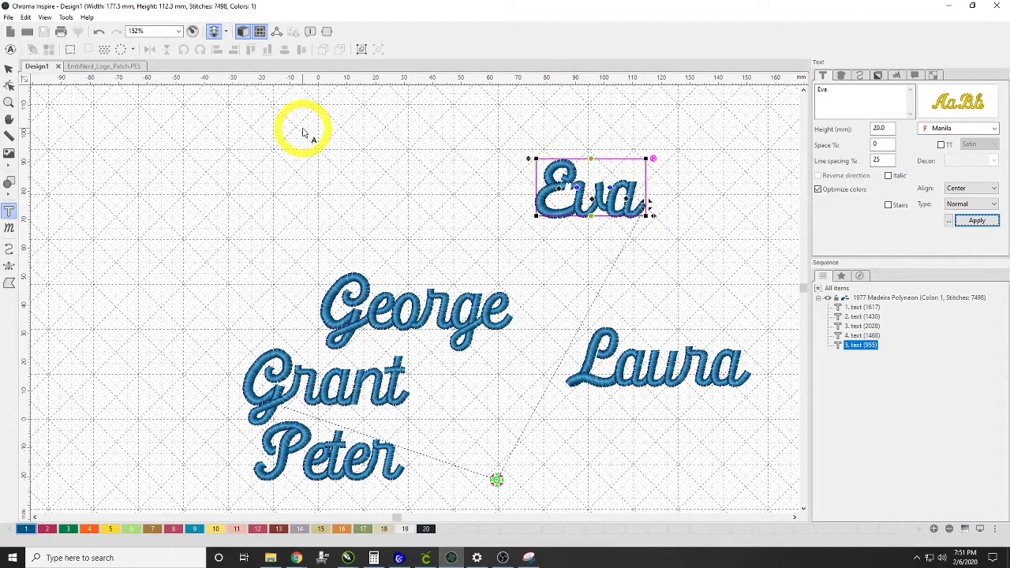
pyautogui.click(8, 70)
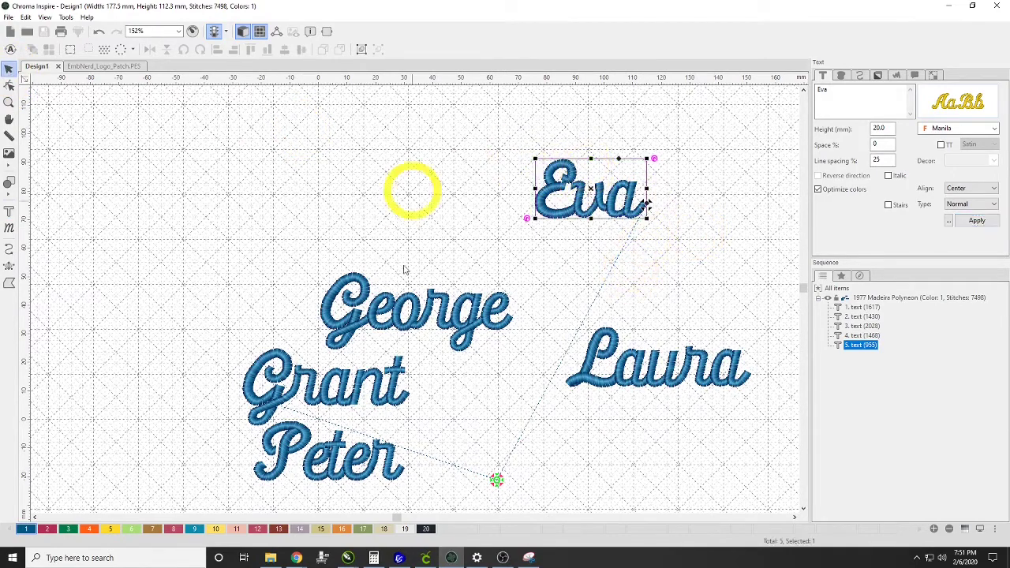
pyautogui.scroll(-3, 644, 339)
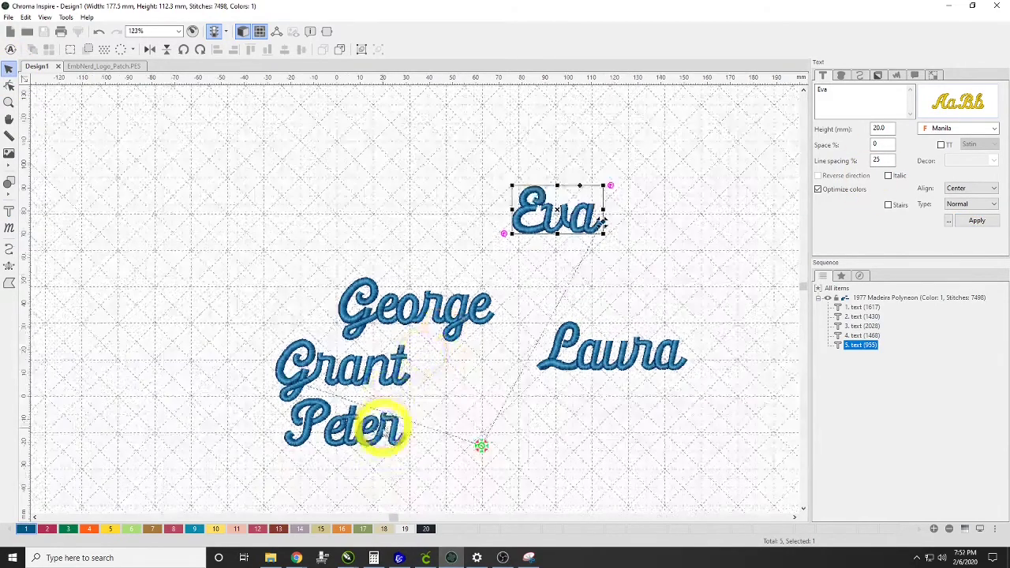
pyautogui.scroll(3, 377, 424)
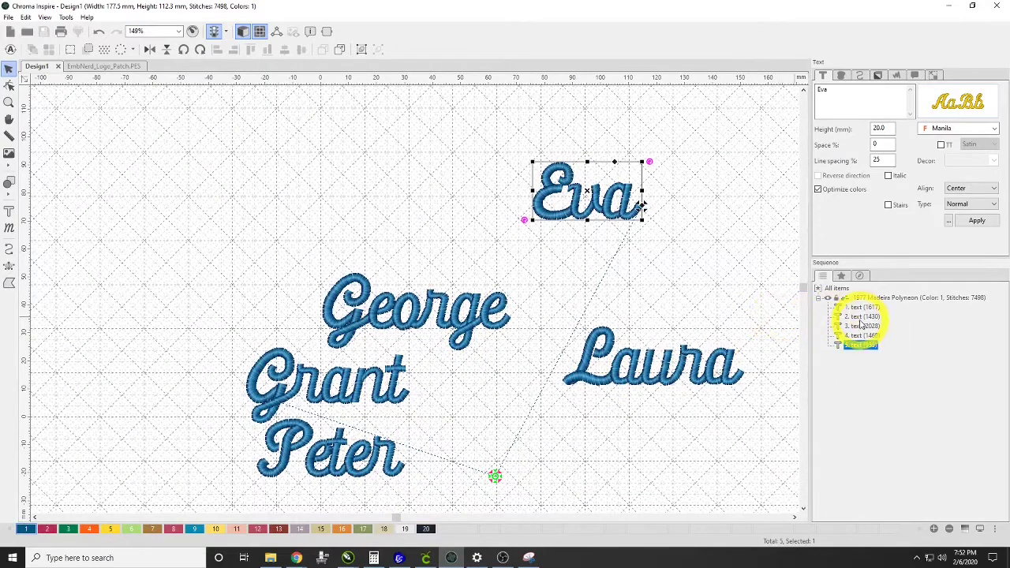
pyautogui.moveTo(848, 303)
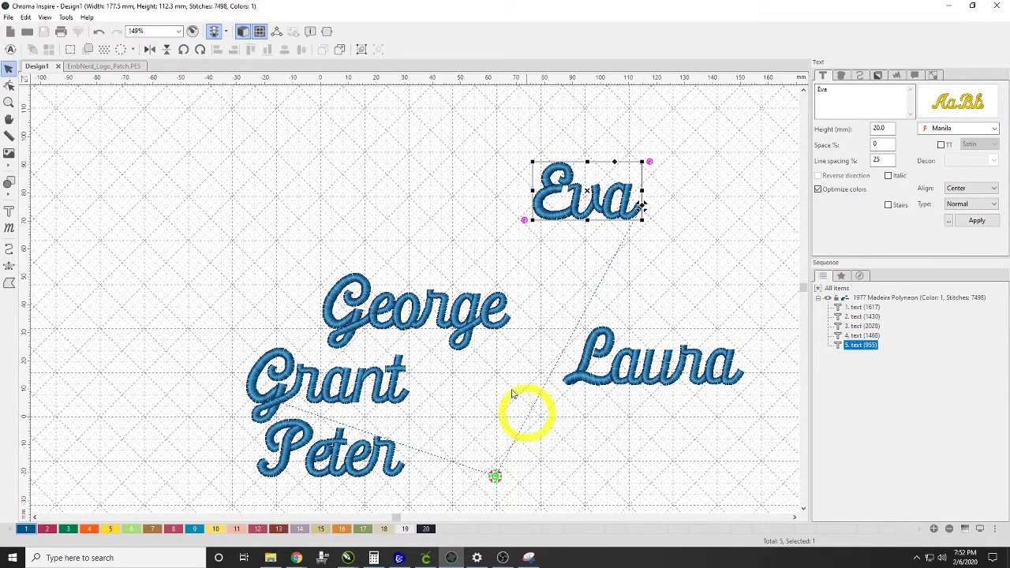
pyautogui.click(193, 31)
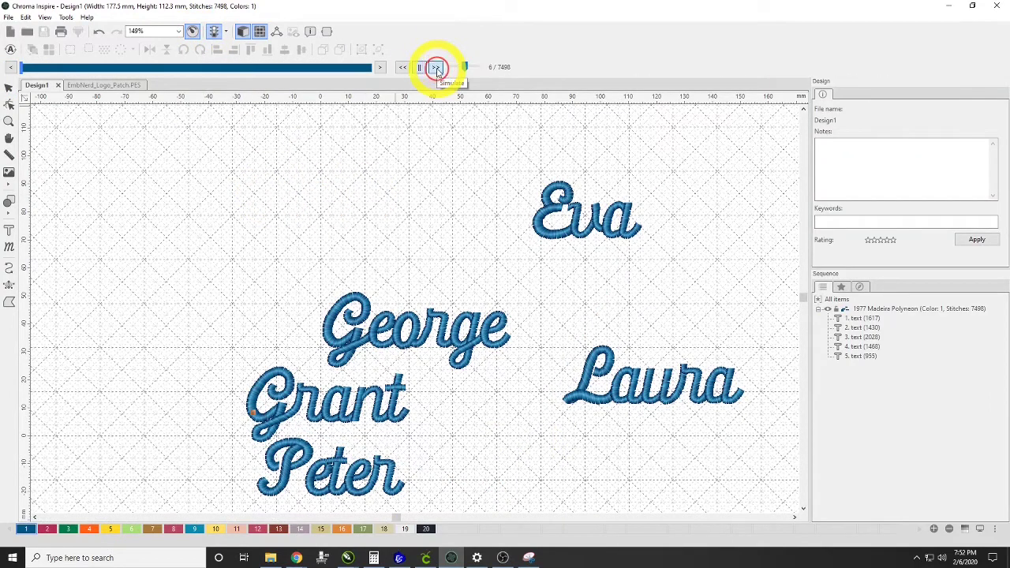
pyautogui.click(436, 69)
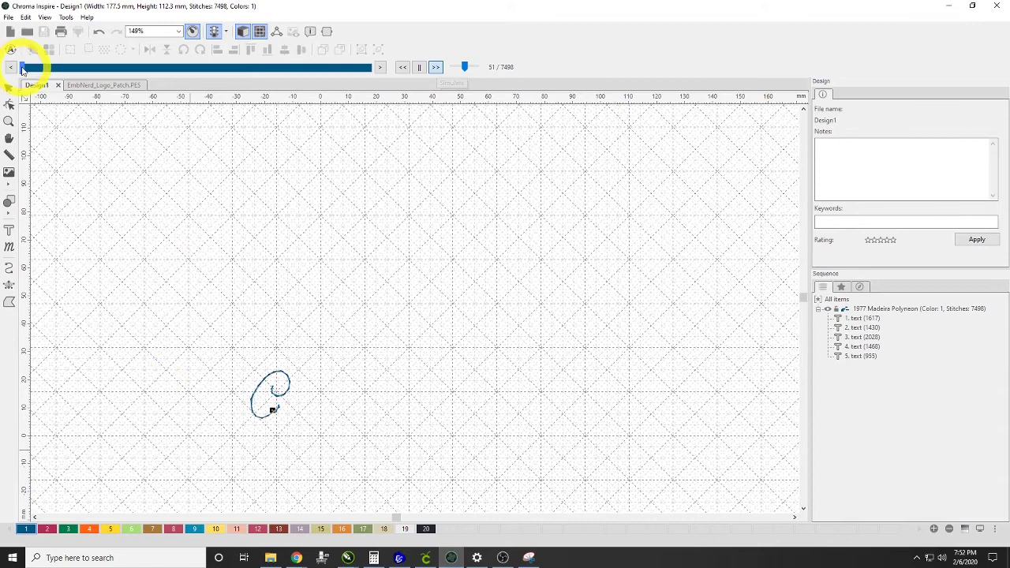
pyautogui.moveTo(24, 69); pyautogui.dragTo(445, 66)
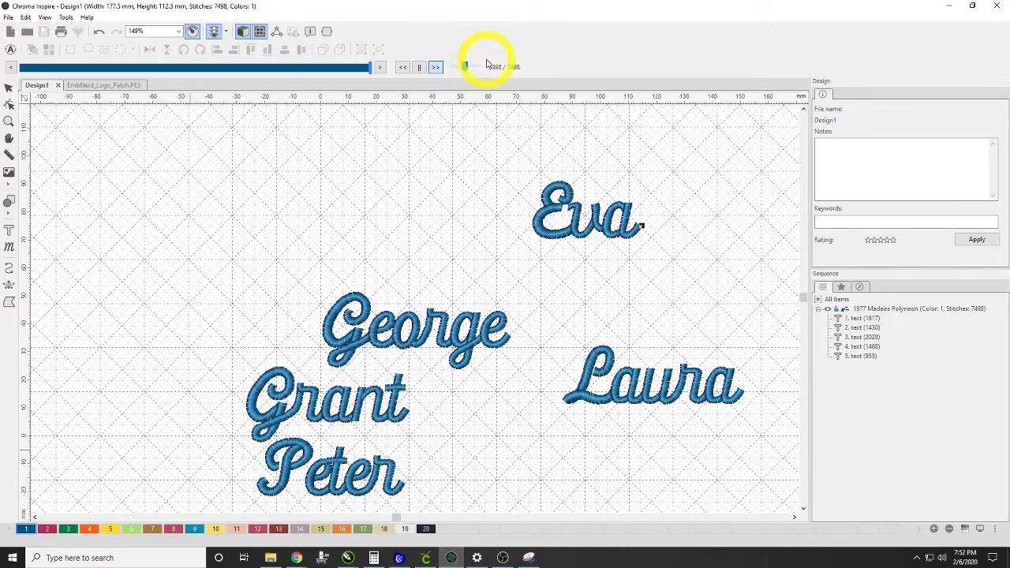
# Close the stitch replay and move the Peter lettering to position 0, 0.
pyautogui.click(9, 87)
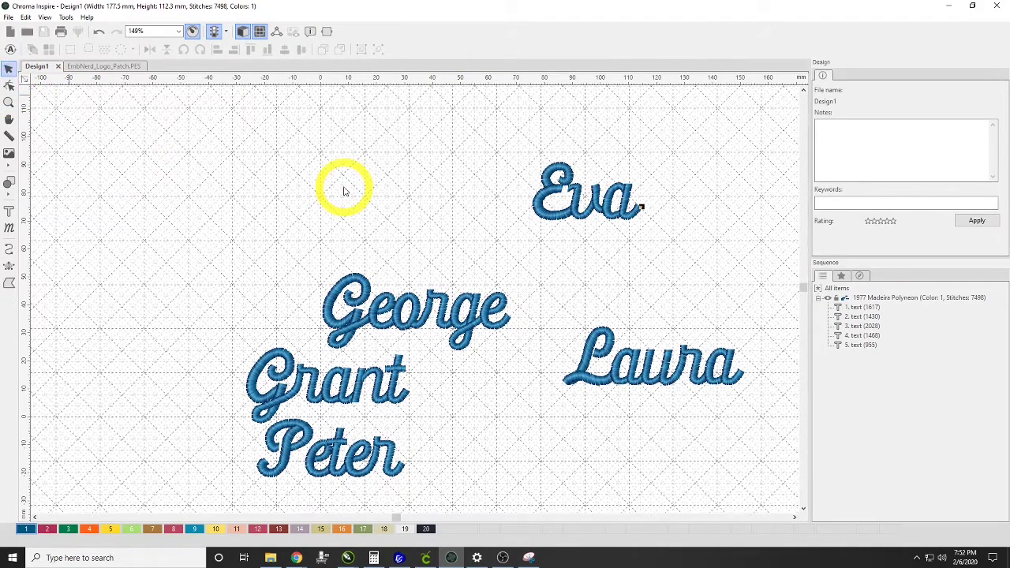
pyautogui.scroll(-2, 351, 252)
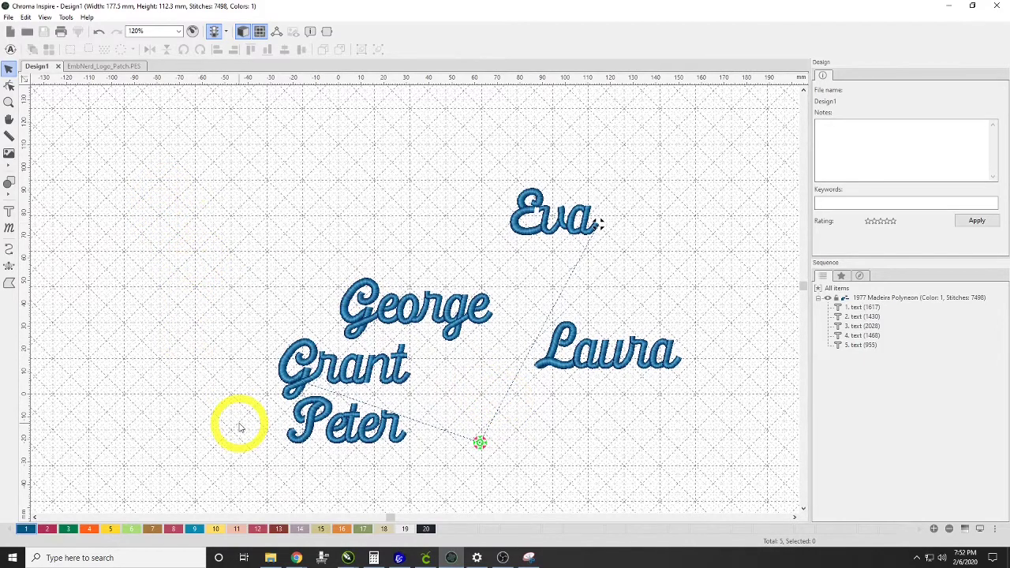
pyautogui.click(329, 439)
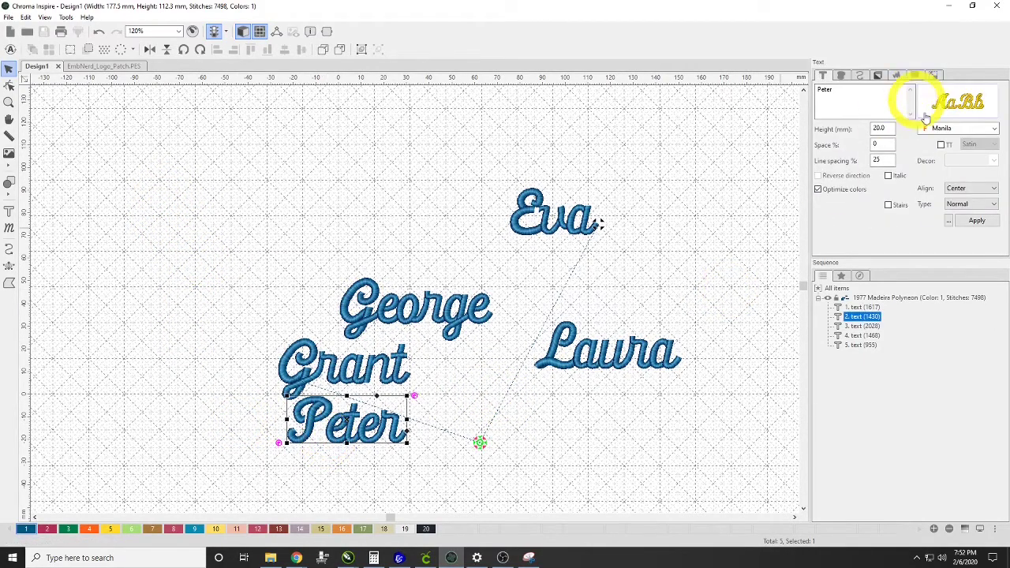
pyautogui.click(932, 75)
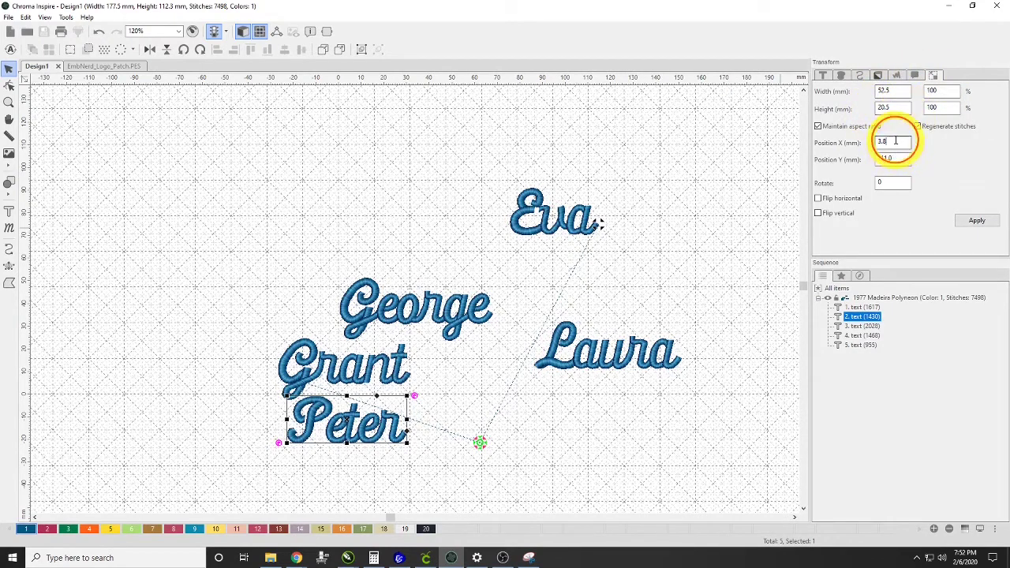
pyautogui.write('0')
pyautogui.press('Return')
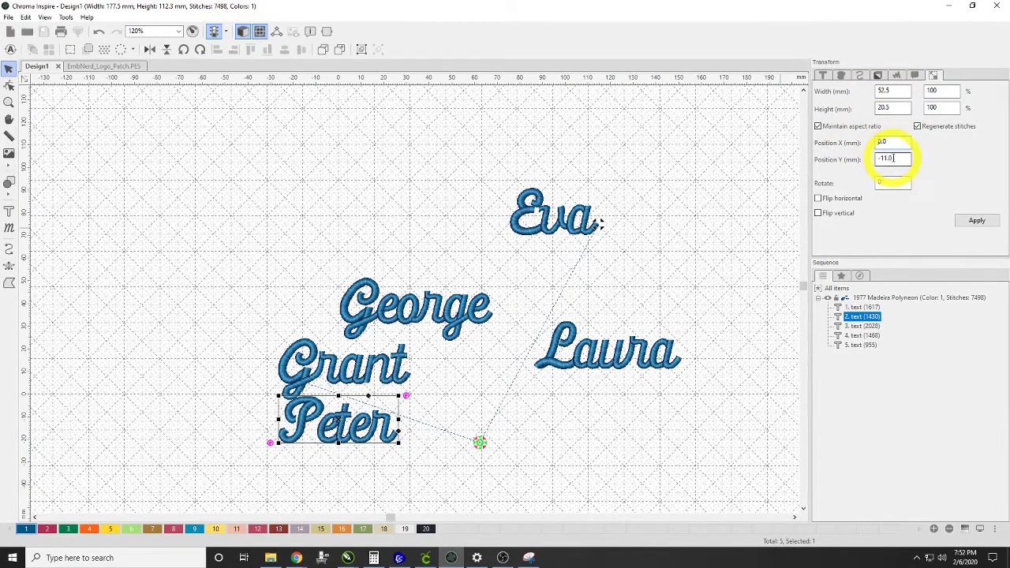
pyautogui.doubleClick(885, 159)
pyautogui.press('Return')
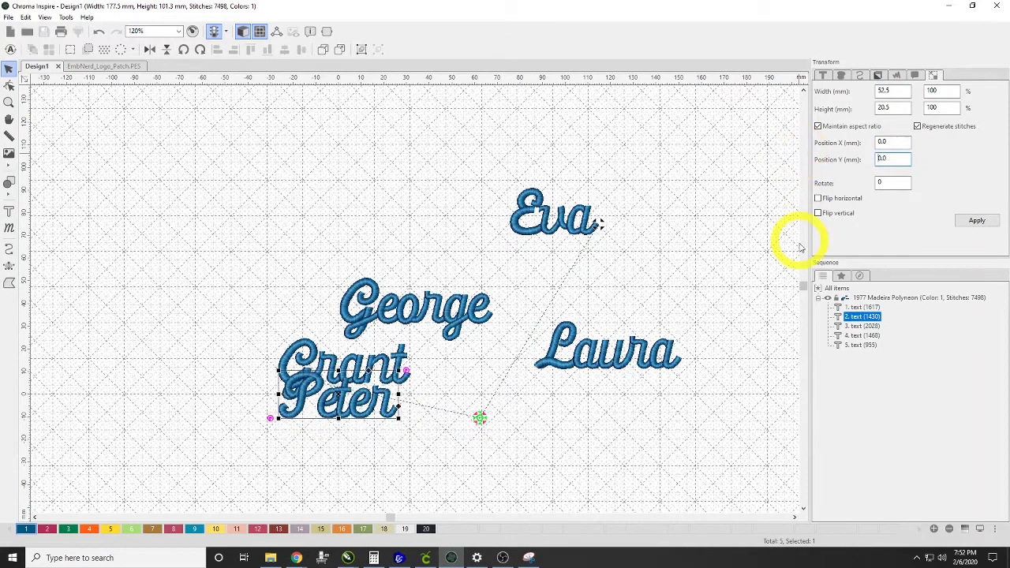
# Move the Grant lettering to position 0, 0.
pyautogui.click(317, 350)
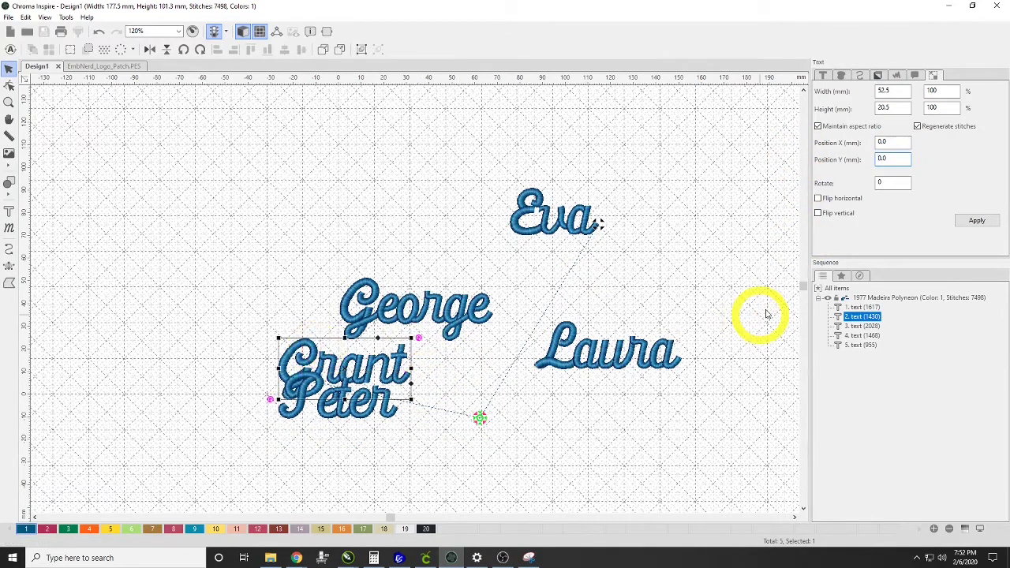
pyautogui.click(935, 76)
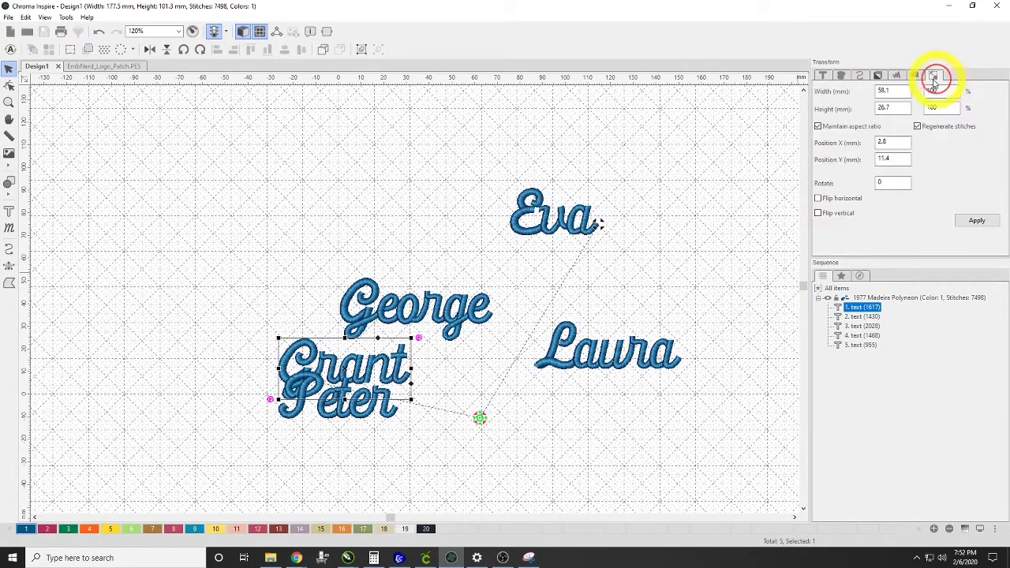
pyautogui.doubleClick(883, 158)
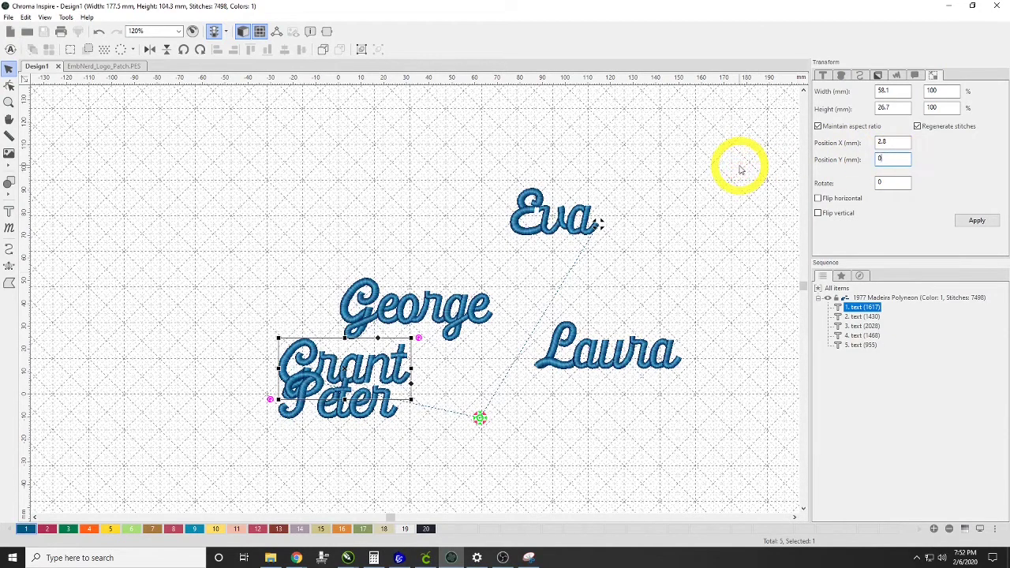
pyautogui.write('0')
pyautogui.press('Return')
pyautogui.moveTo(891, 147); pyautogui.dragTo(828, 144)
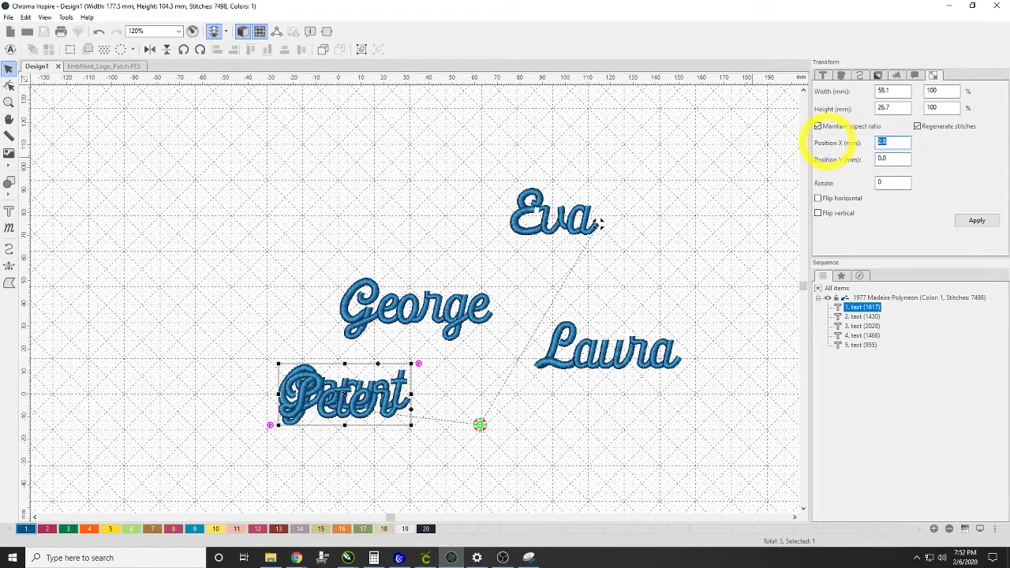
pyautogui.write('0')
pyautogui.press('Return')
# Move the George lettering to position 0, 0.
pyautogui.click(421, 304)
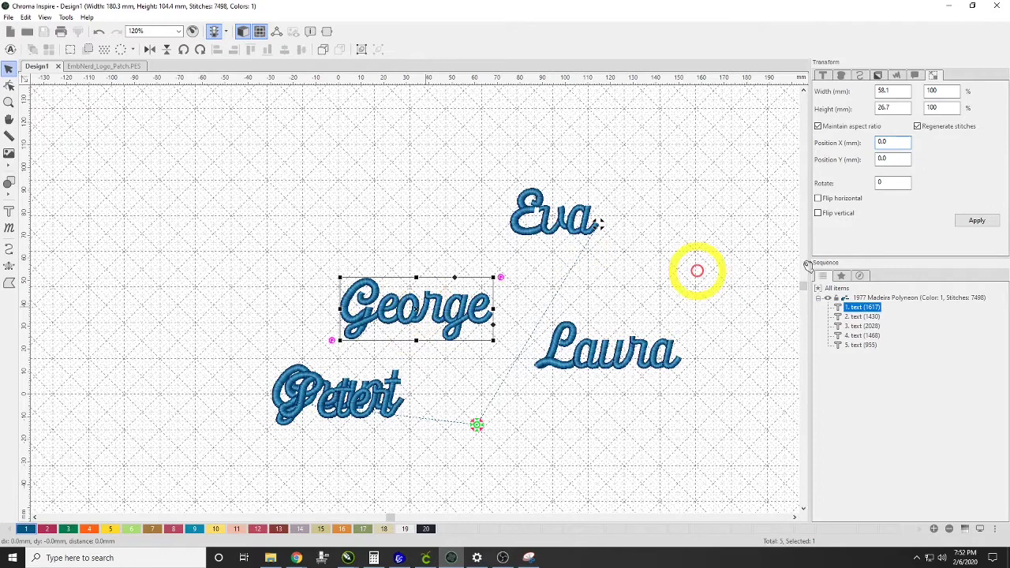
pyautogui.click(934, 75)
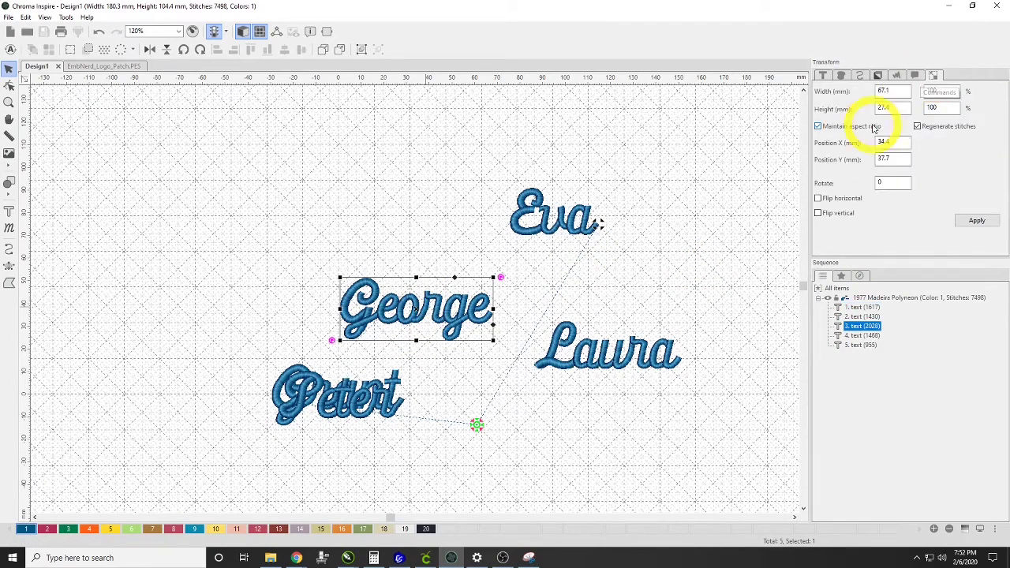
pyautogui.moveTo(889, 143); pyautogui.dragTo(821, 140)
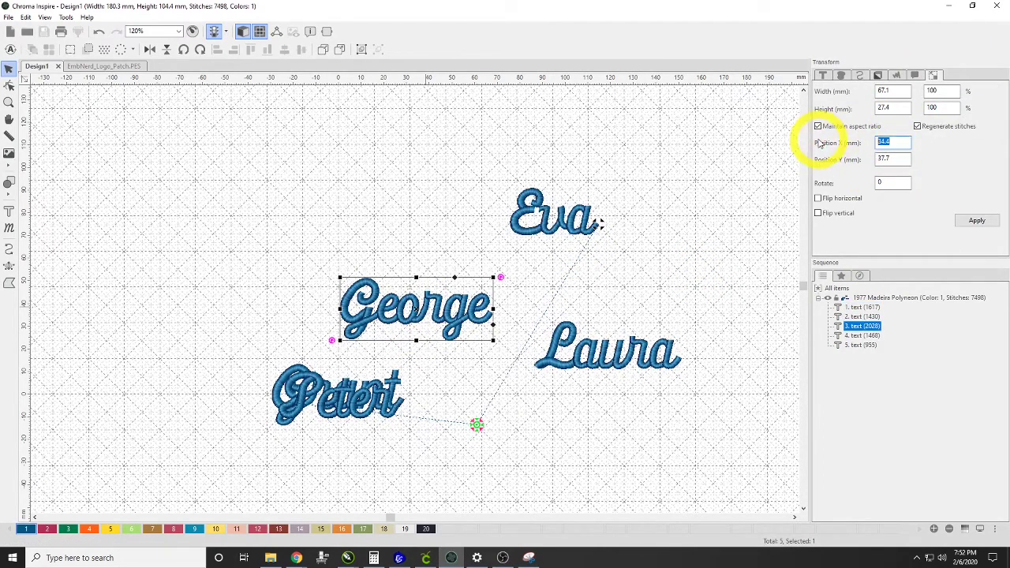
pyautogui.write('0')
pyautogui.press('Return')
pyautogui.moveTo(895, 159); pyautogui.dragTo(857, 161)
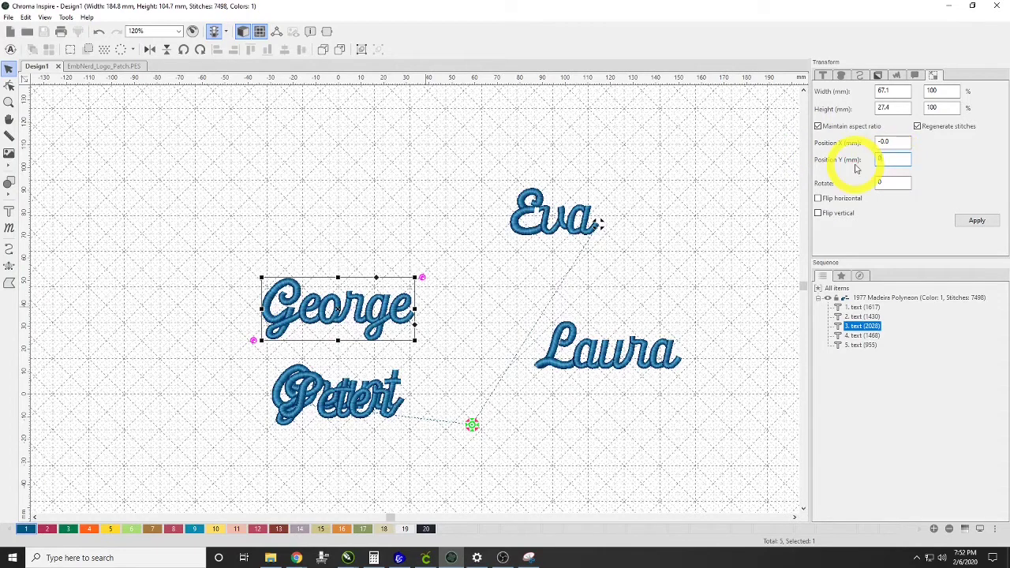
pyautogui.write('0')
pyautogui.press('Return')
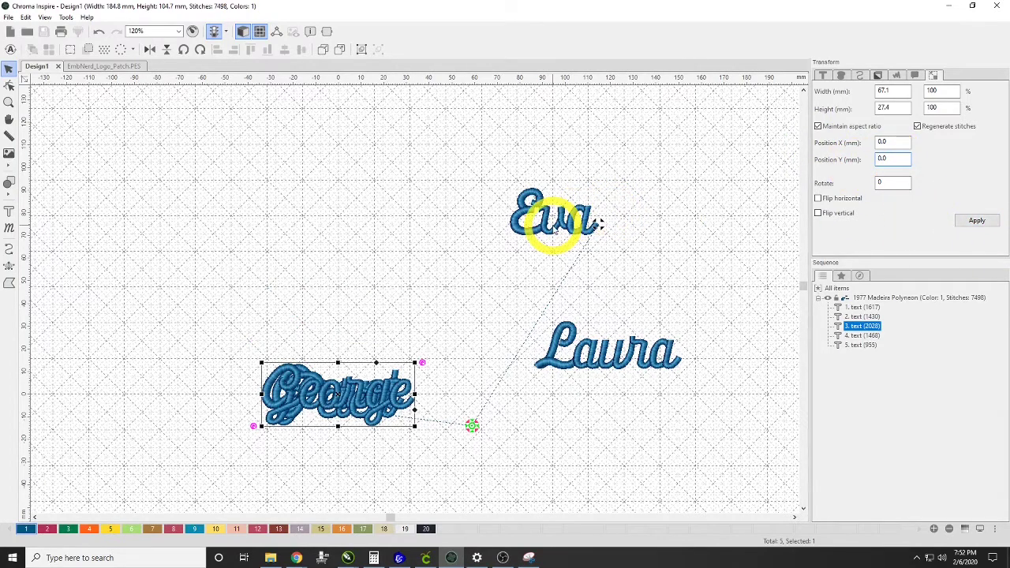
# Move the Eva lettering to position 0, 0.
pyautogui.click(555, 225)
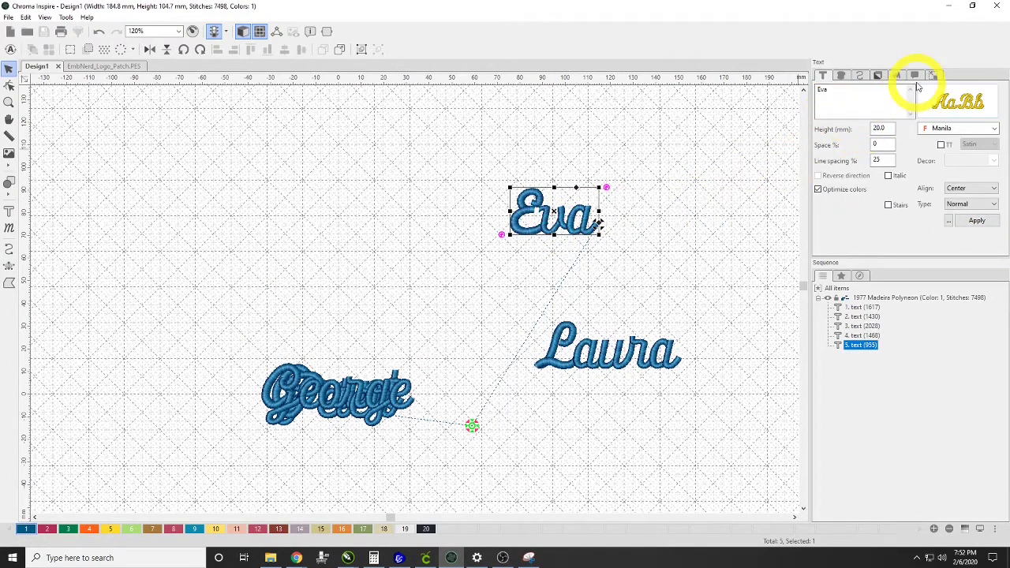
pyautogui.click(934, 75)
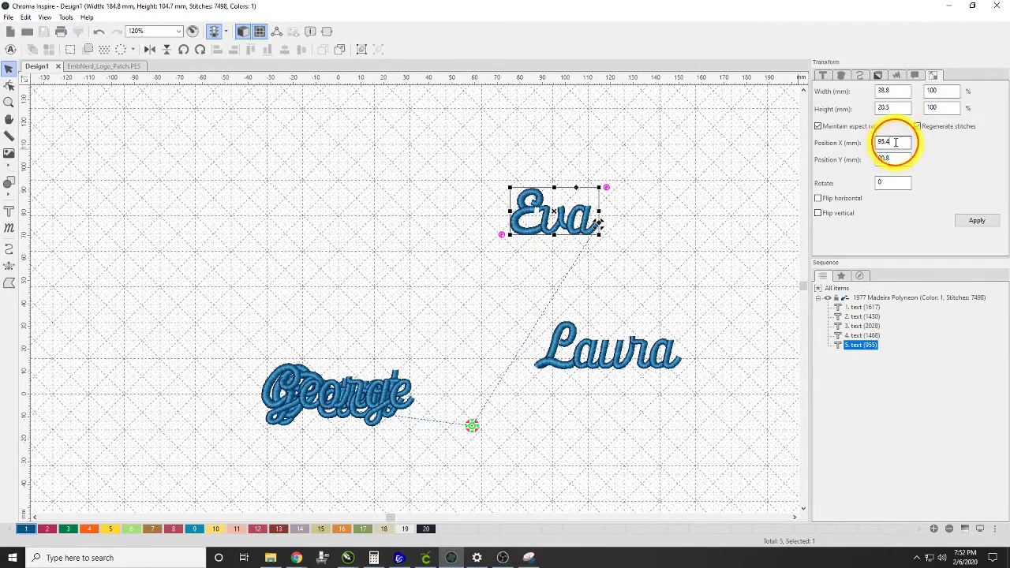
pyautogui.doubleClick(896, 142)
pyautogui.write('0')
pyautogui.click(879, 183)
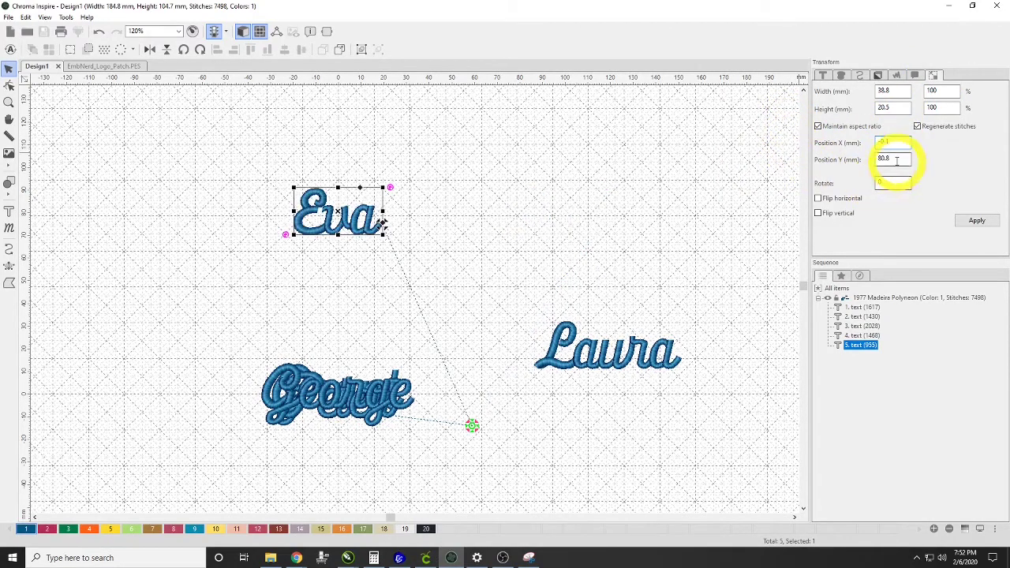
pyautogui.doubleClick(897, 160)
pyautogui.write('0')
pyautogui.press('Return')
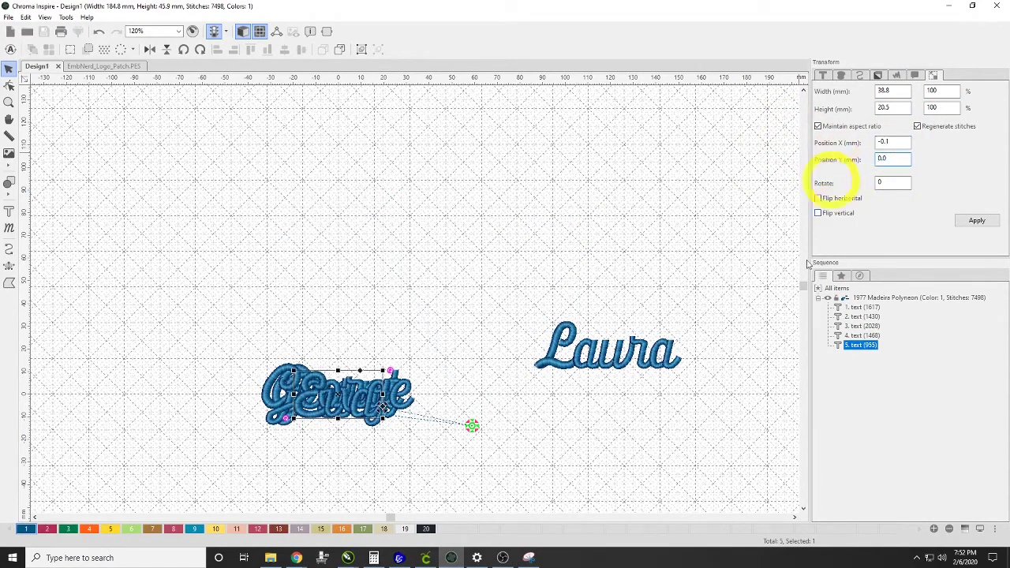
# Move the Laura lettering to position 0, 0.
pyautogui.click(638, 367)
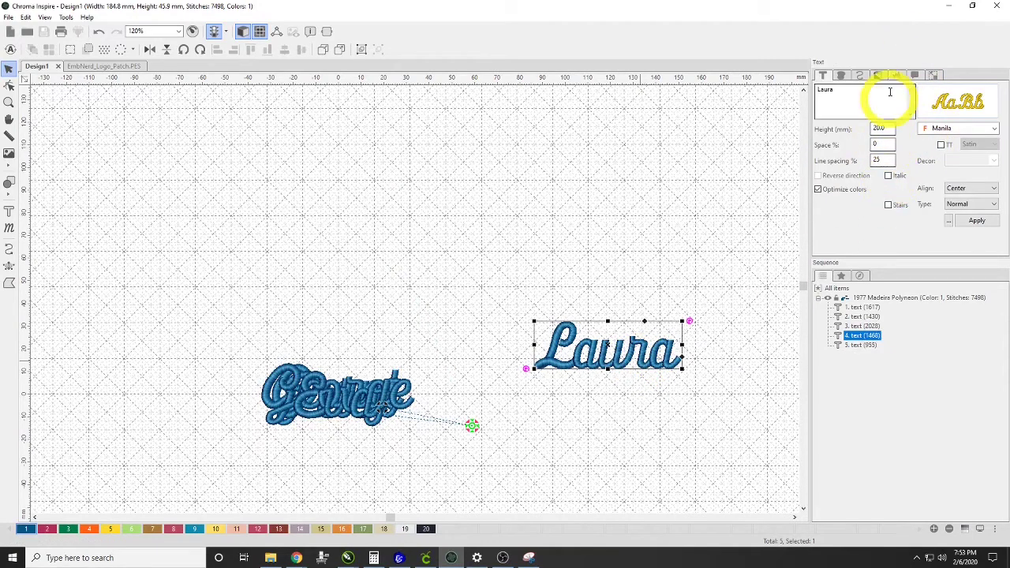
pyautogui.click(933, 75)
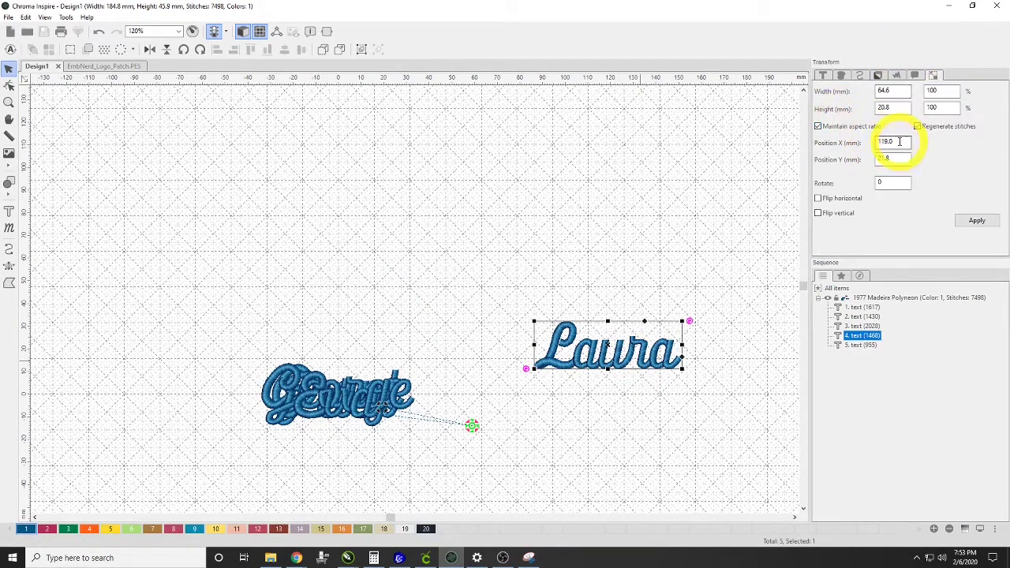
pyautogui.moveTo(899, 141); pyautogui.dragTo(817, 142)
pyautogui.write('0')
pyautogui.moveTo(900, 158); pyautogui.dragTo(794, 149)
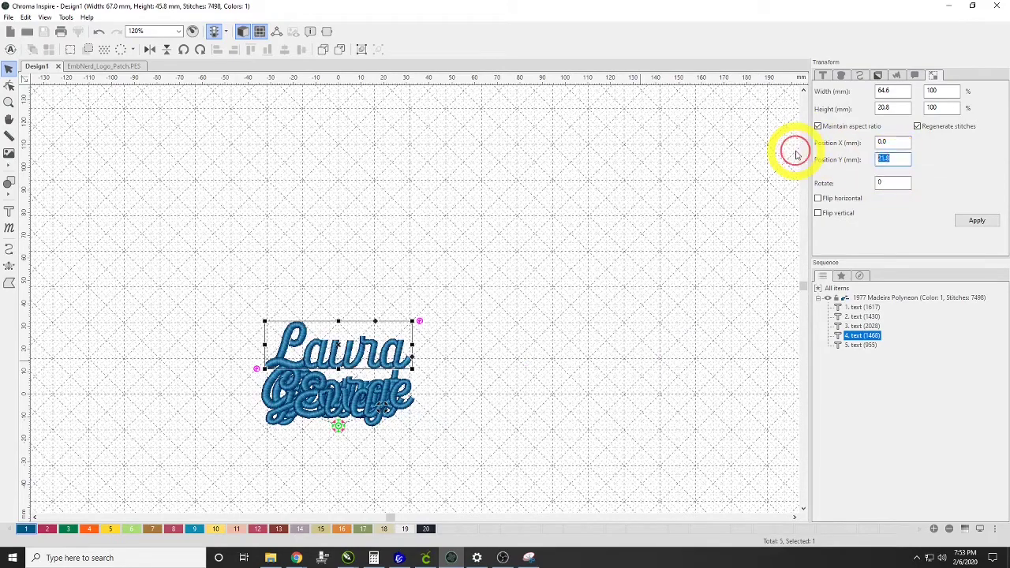
pyautogui.write('0')
pyautogui.press('Return')
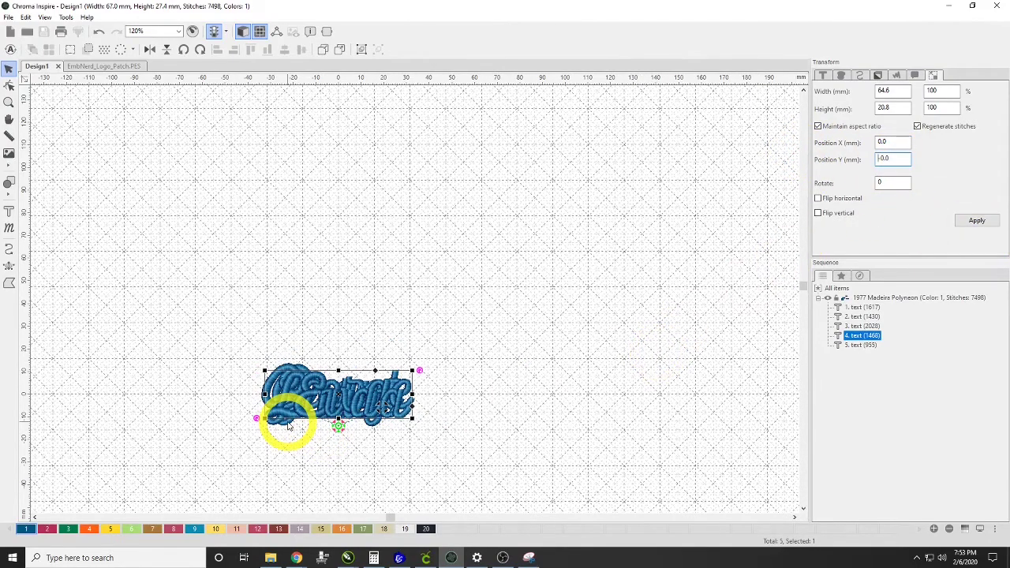
# Zoom from 120% to 225% on the stacked cluster of names.
pyautogui.scroll(2, 248, 435)
pyautogui.scroll(2, 305, 463)
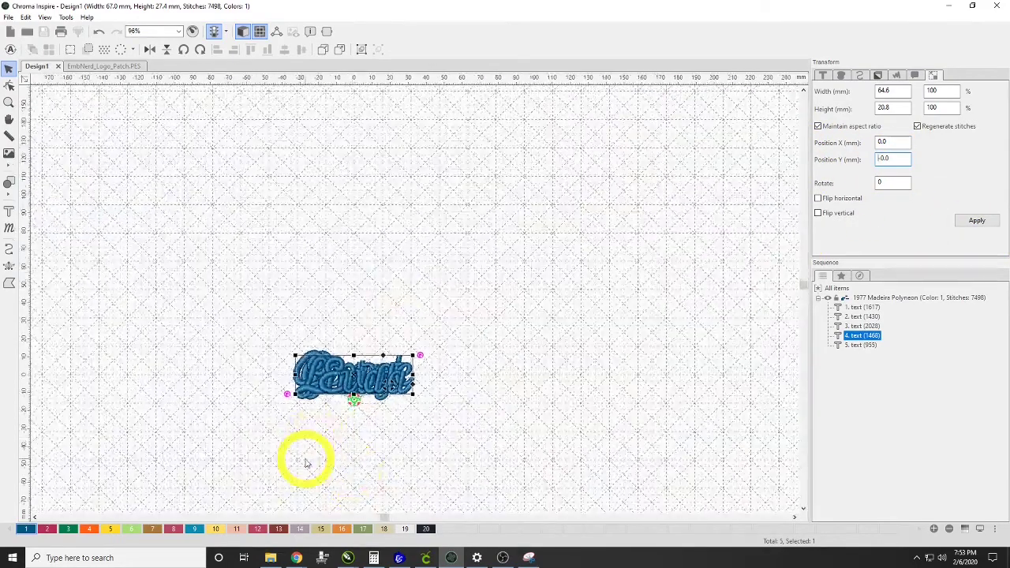
pyautogui.scroll(4, 283, 354)
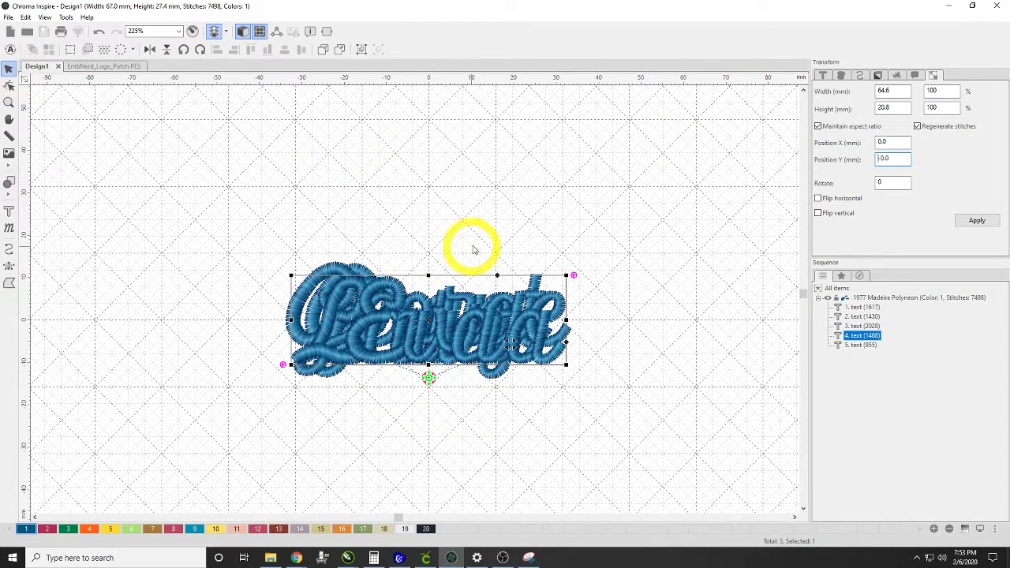
# Enable Contour underlay alongside Parallel for the Laura lettering and apply it.
pyautogui.click(861, 76)
pyautogui.click(842, 75)
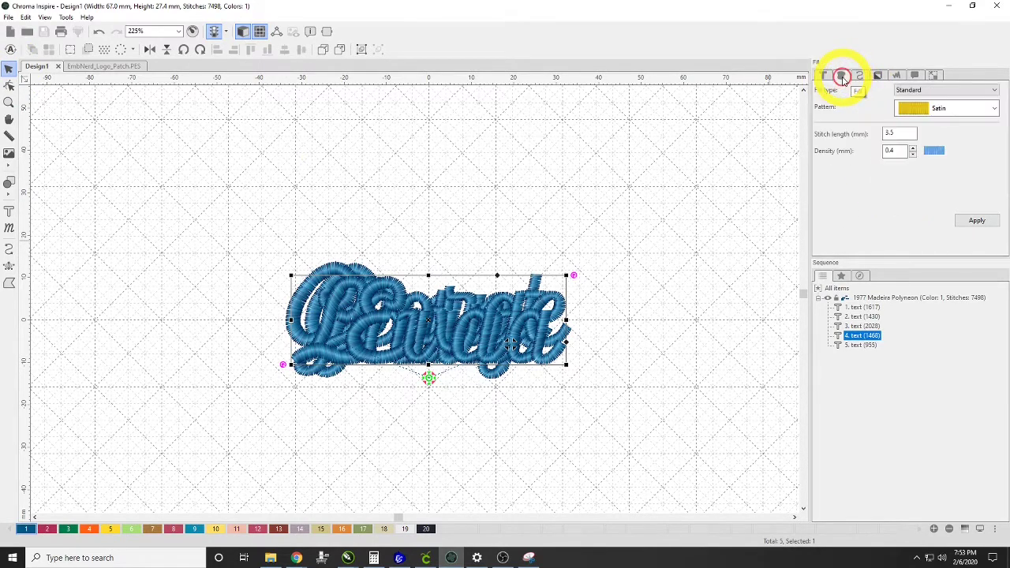
pyautogui.click(877, 76)
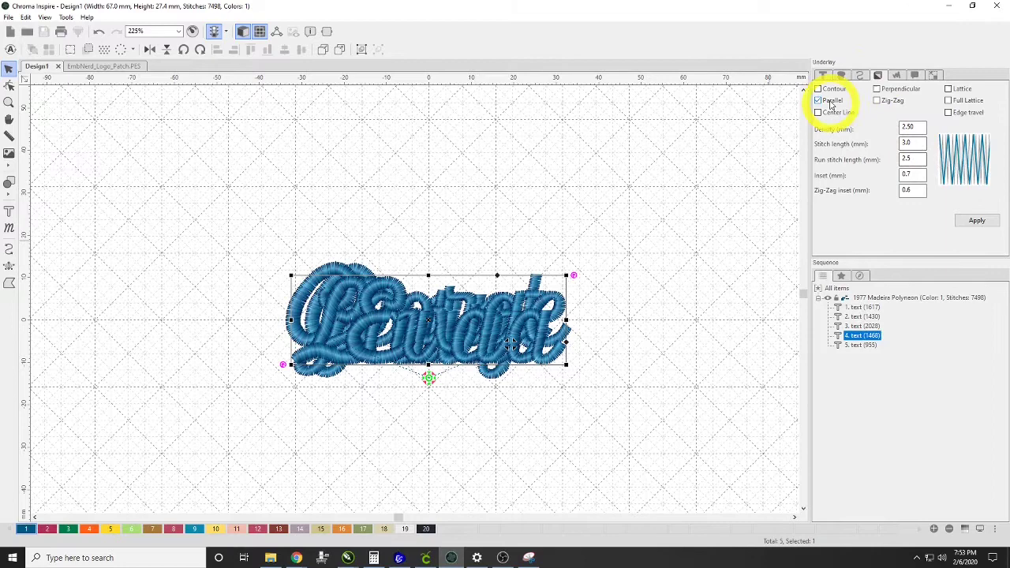
pyautogui.click(977, 221)
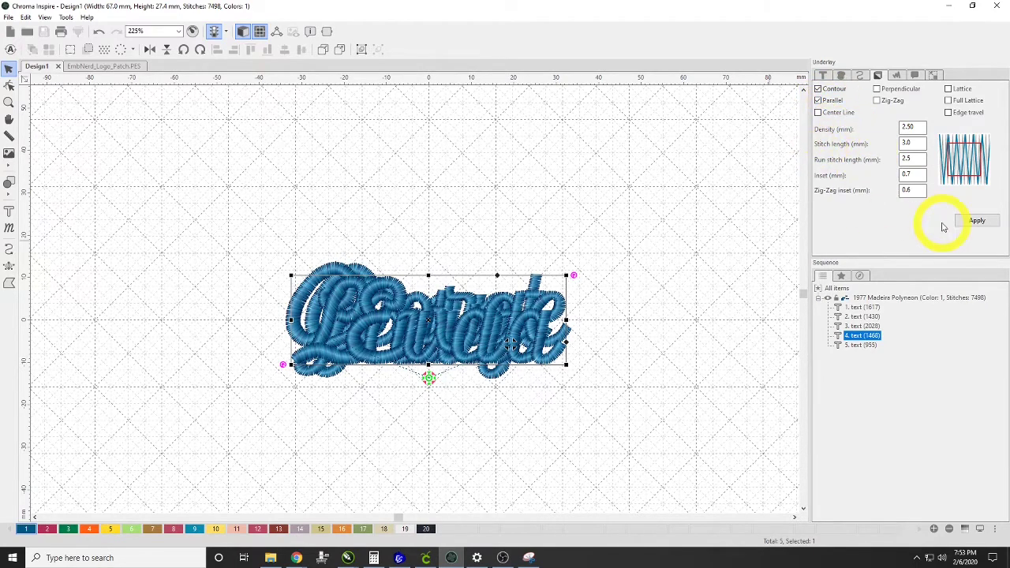
pyautogui.click(976, 225)
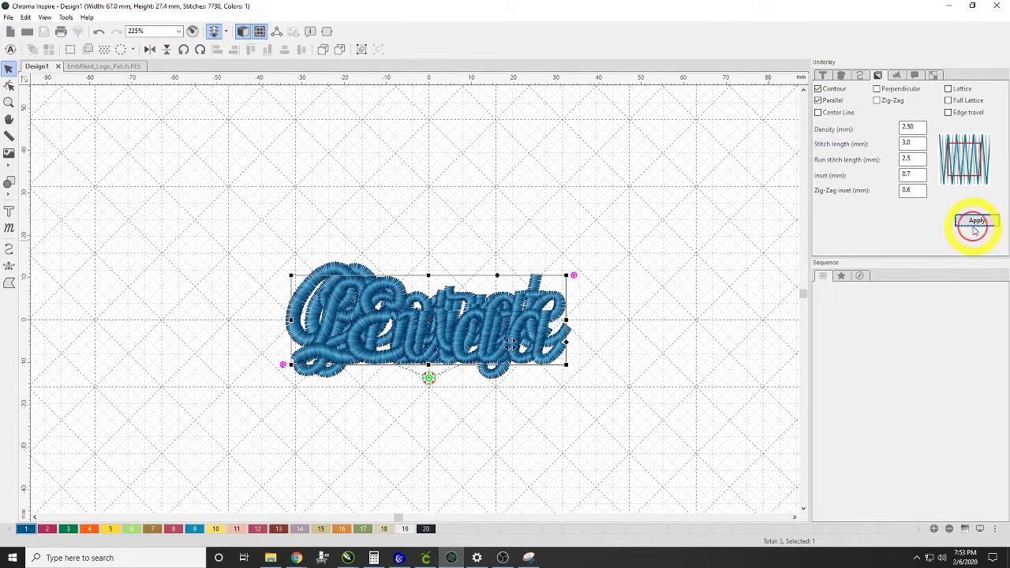
# Set Laura's fill density to 0.35 mm.
pyautogui.click(823, 77)
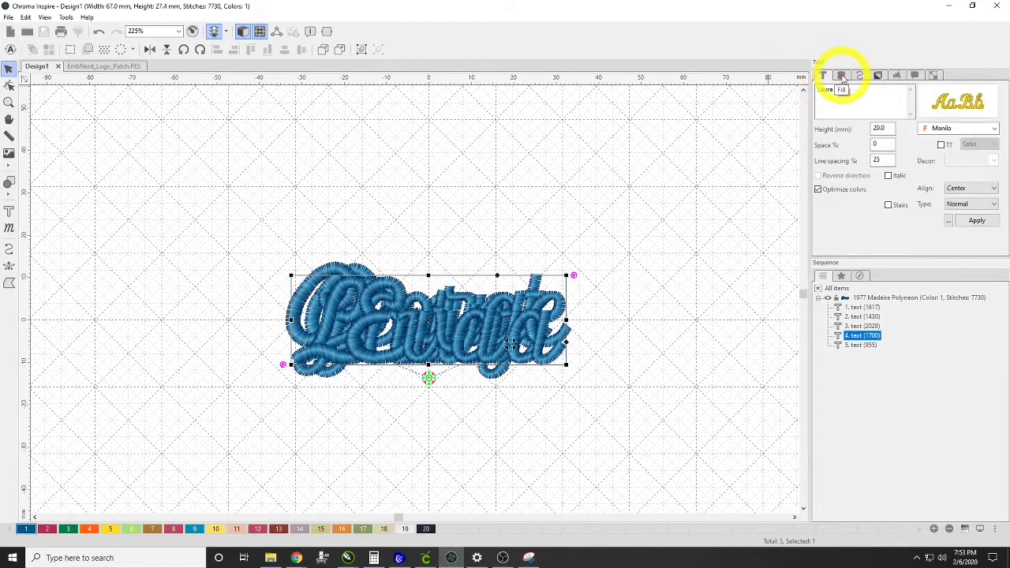
pyautogui.click(844, 77)
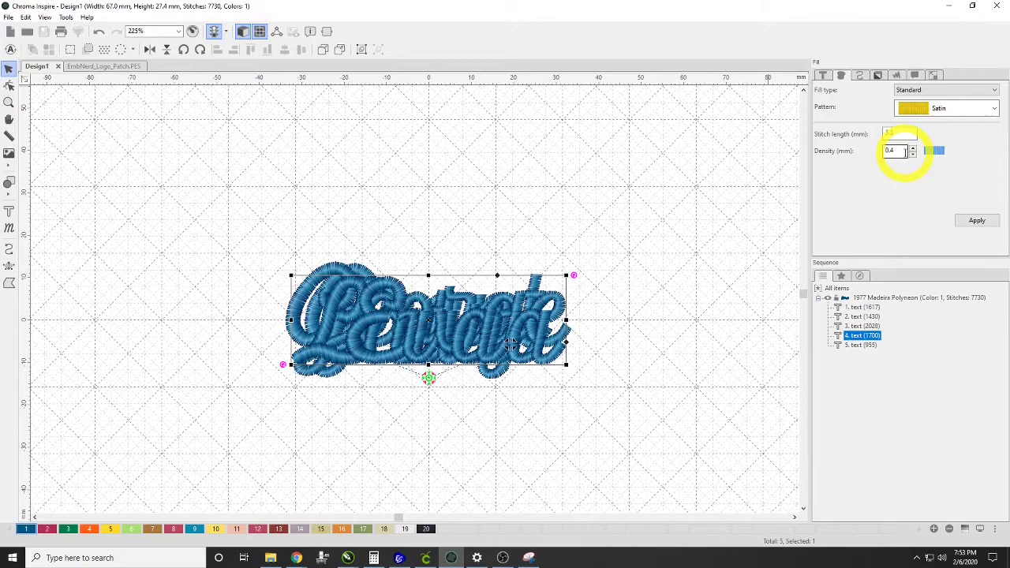
pyautogui.doubleClick(904, 150)
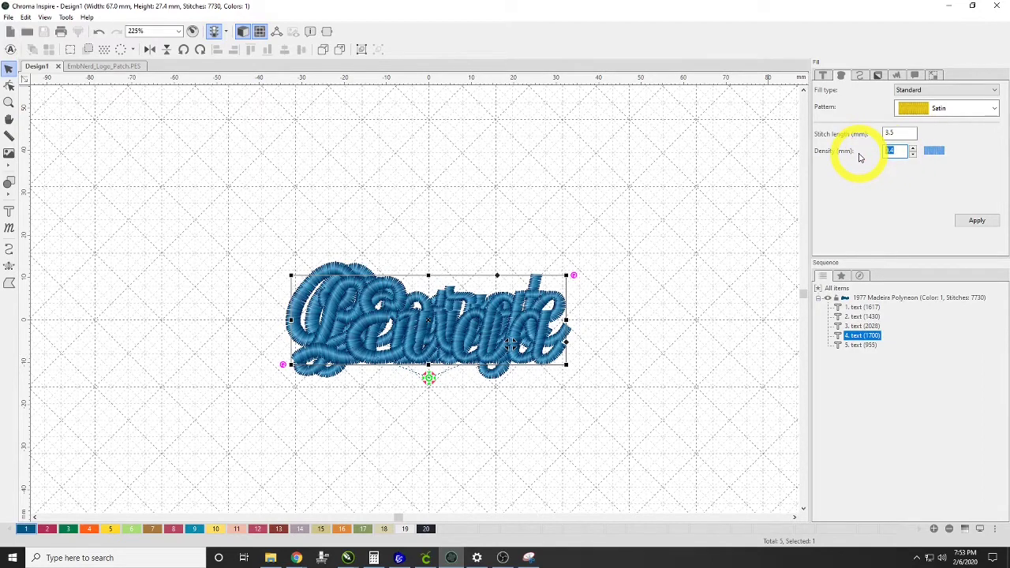
pyautogui.write('.35')
pyautogui.press('Return')
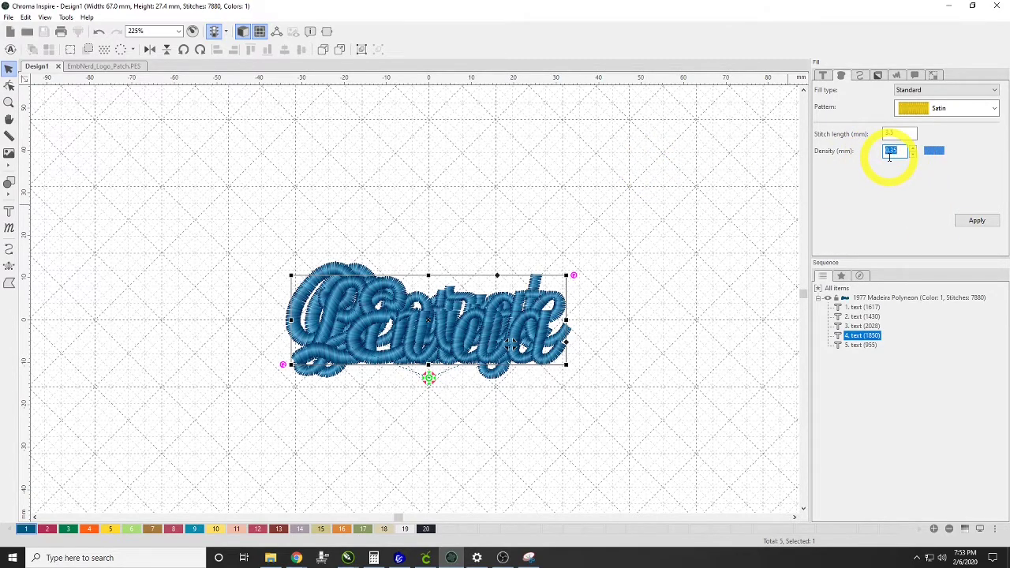
# Give Laura 0.2 mm absolute pull compensation, then deselect the design.
pyautogui.click(865, 81)
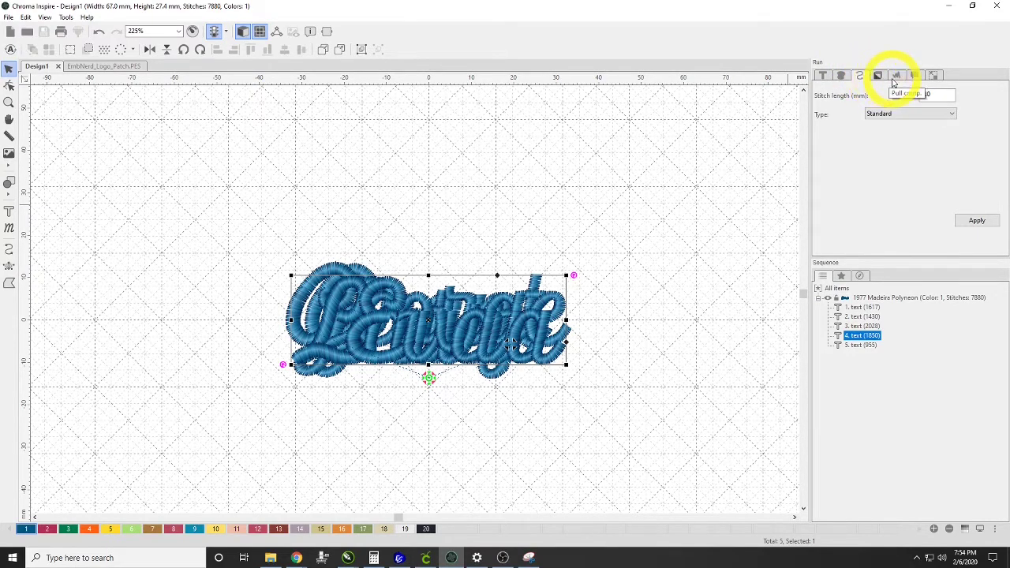
pyautogui.click(895, 79)
pyautogui.doubleClick(892, 152)
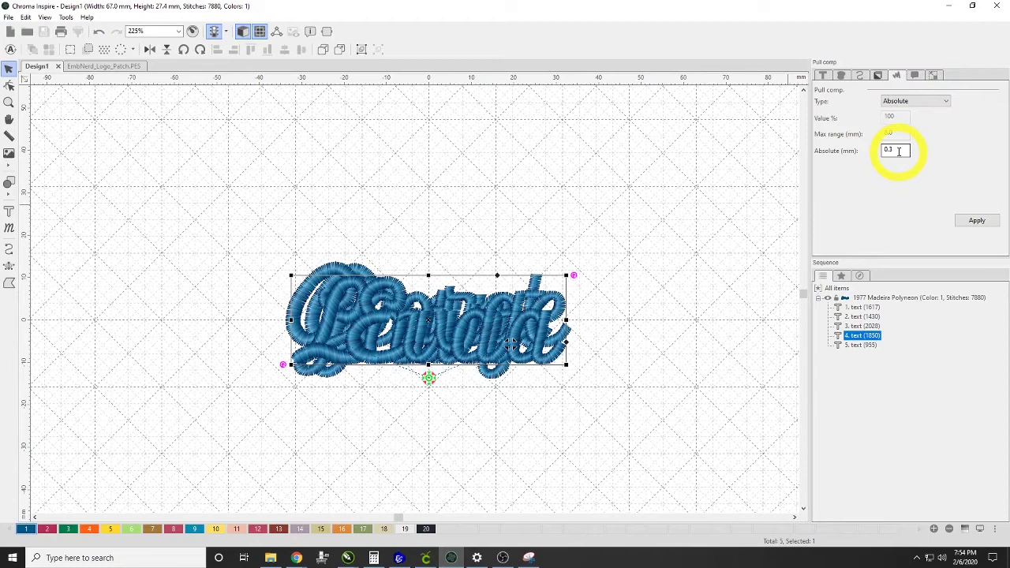
pyautogui.write('0.2')
pyautogui.press('Return')
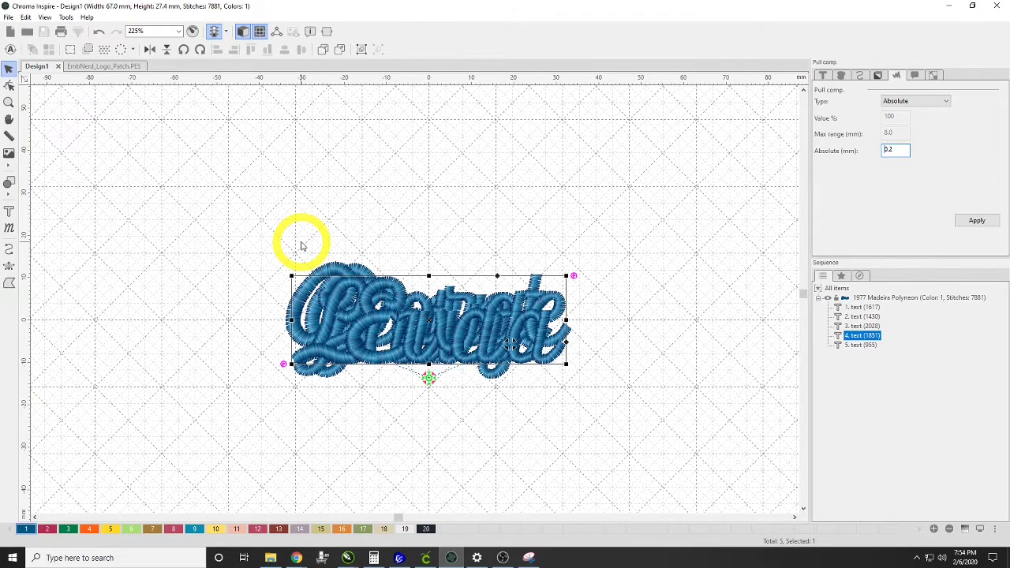
pyautogui.click(184, 219)
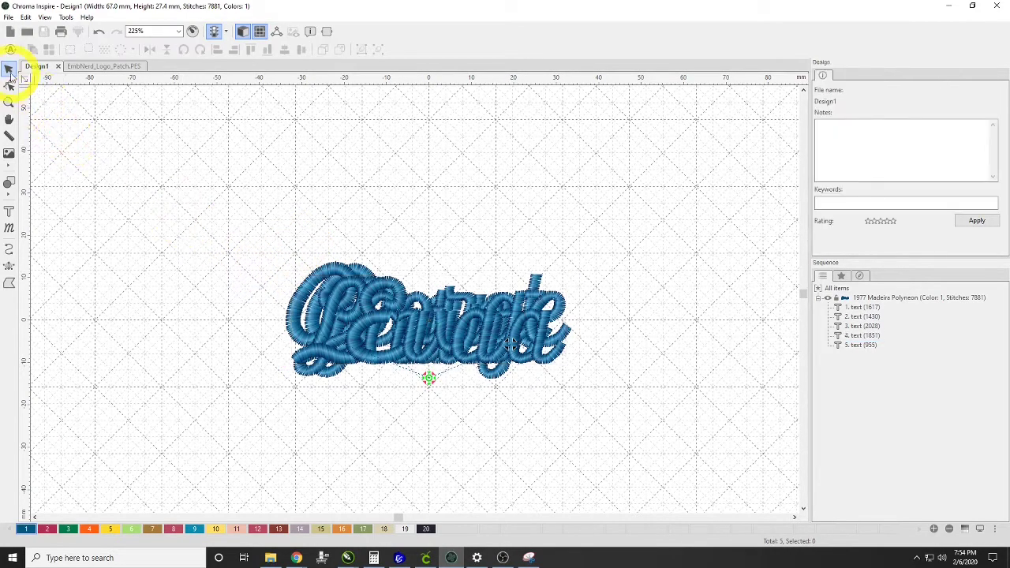
pyautogui.scroll(2, 419, 361)
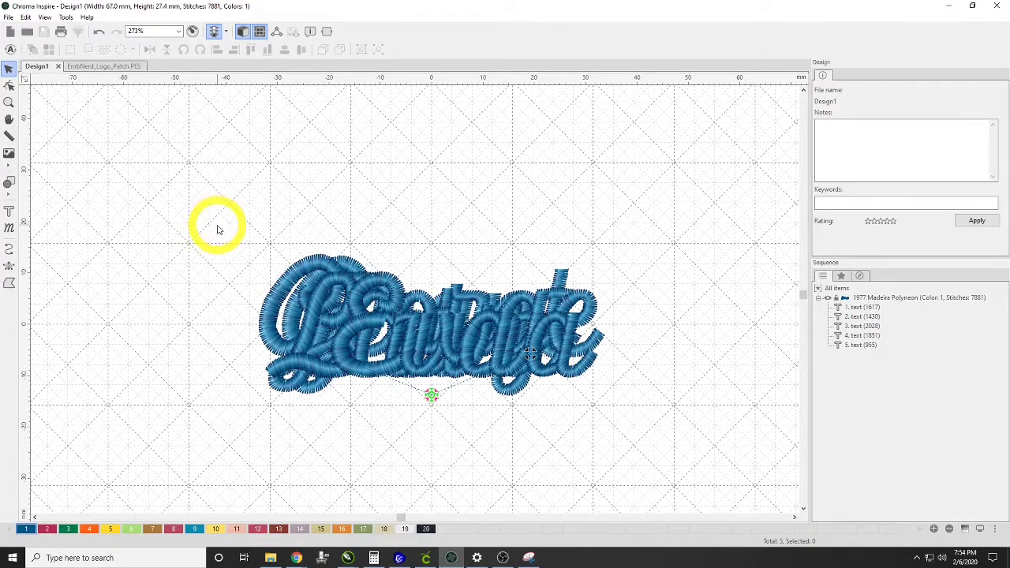
# Recolour text 2 (Peter) and text 4 (Laura) with pink thread swatch 2.
pyautogui.click(861, 307)
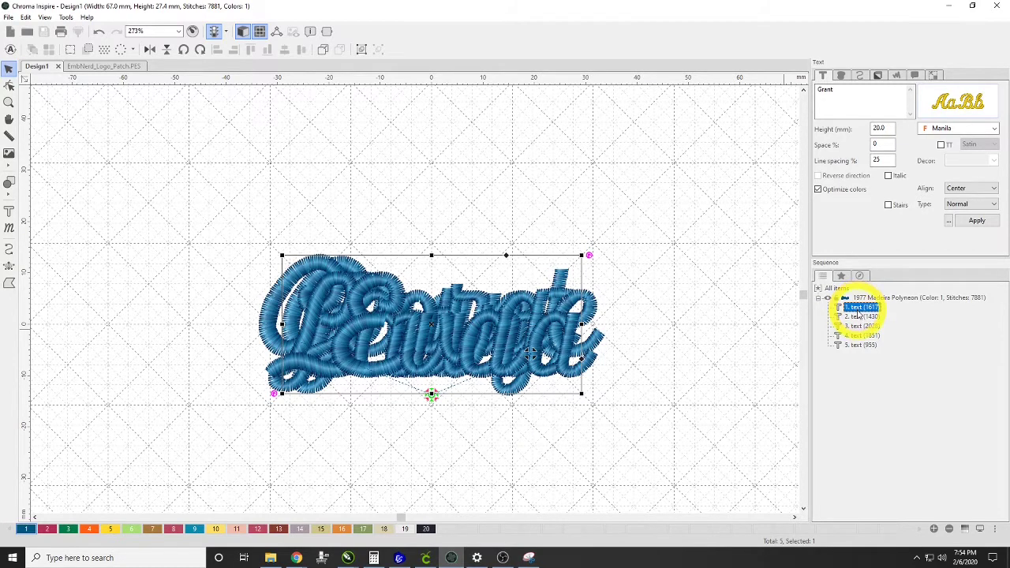
pyautogui.click(860, 317)
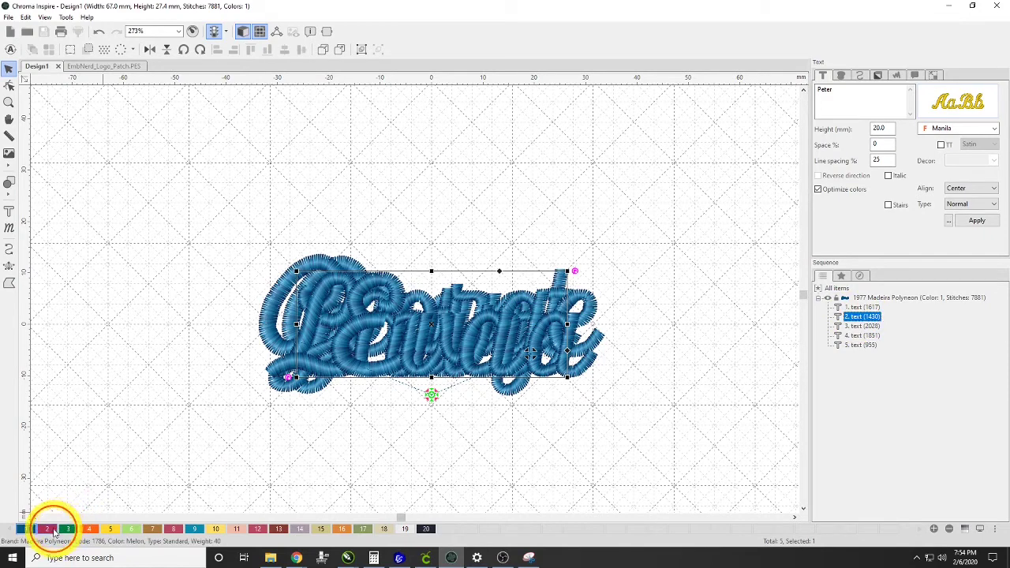
pyautogui.click(52, 531)
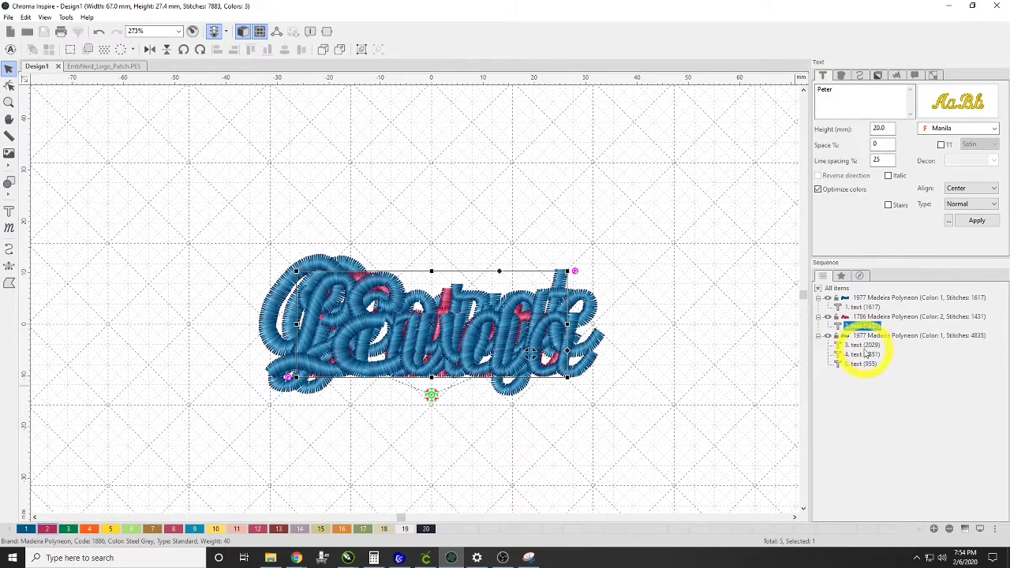
pyautogui.click(863, 354)
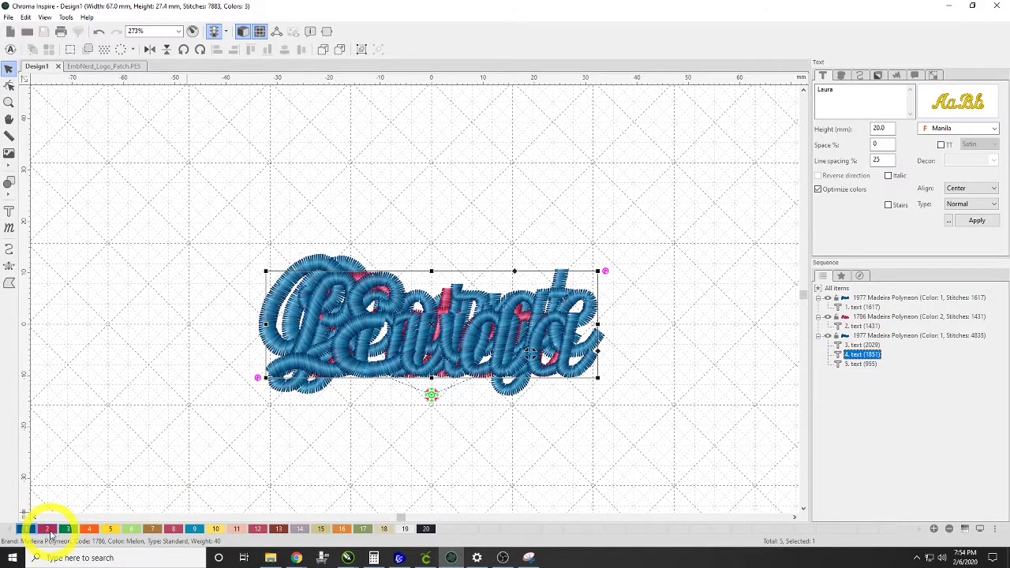
pyautogui.click(49, 530)
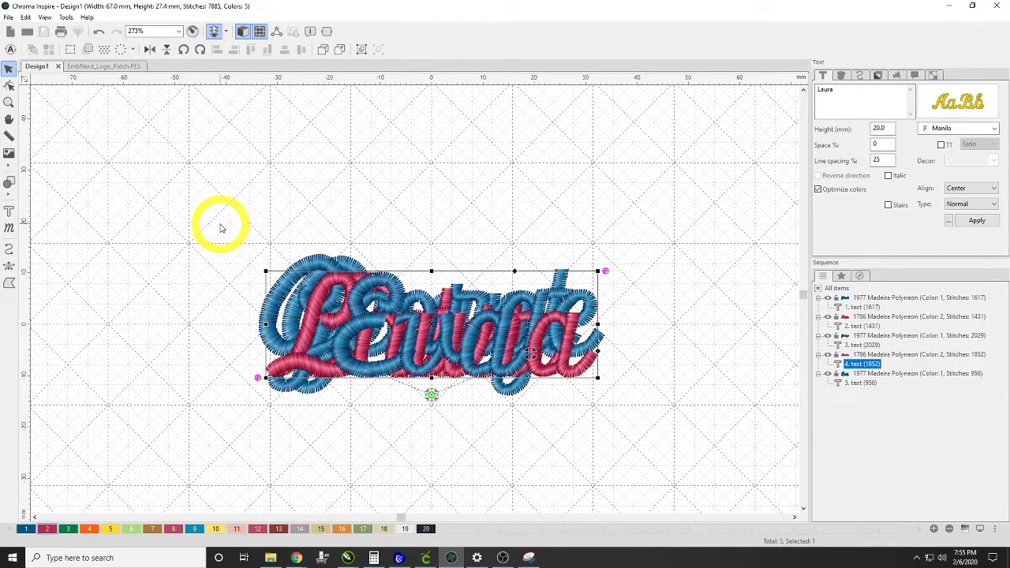
# Box-select all five names and apply Align Bottom.
pyautogui.moveTo(221, 235); pyautogui.dragTo(656, 411)
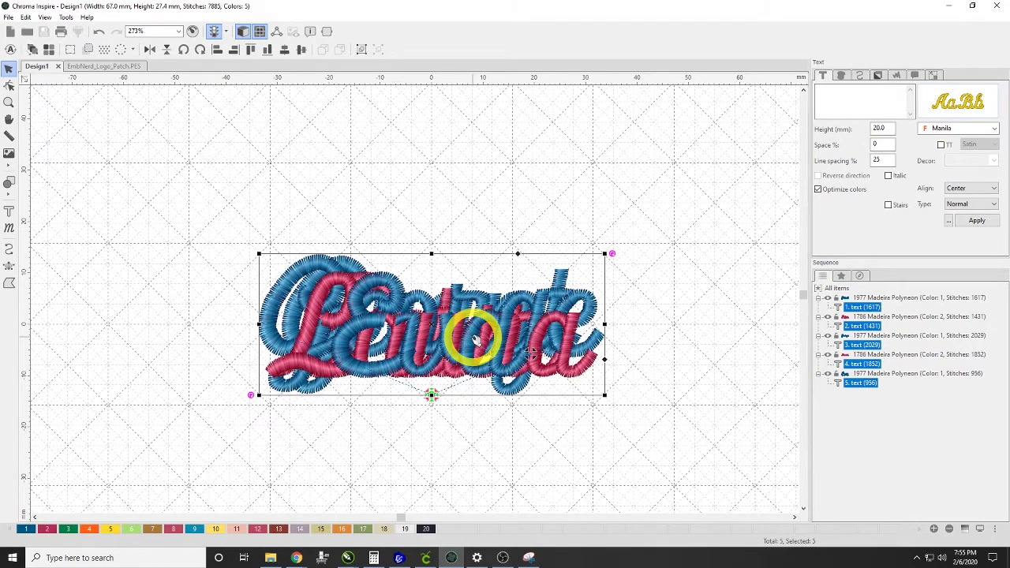
pyautogui.click(267, 49)
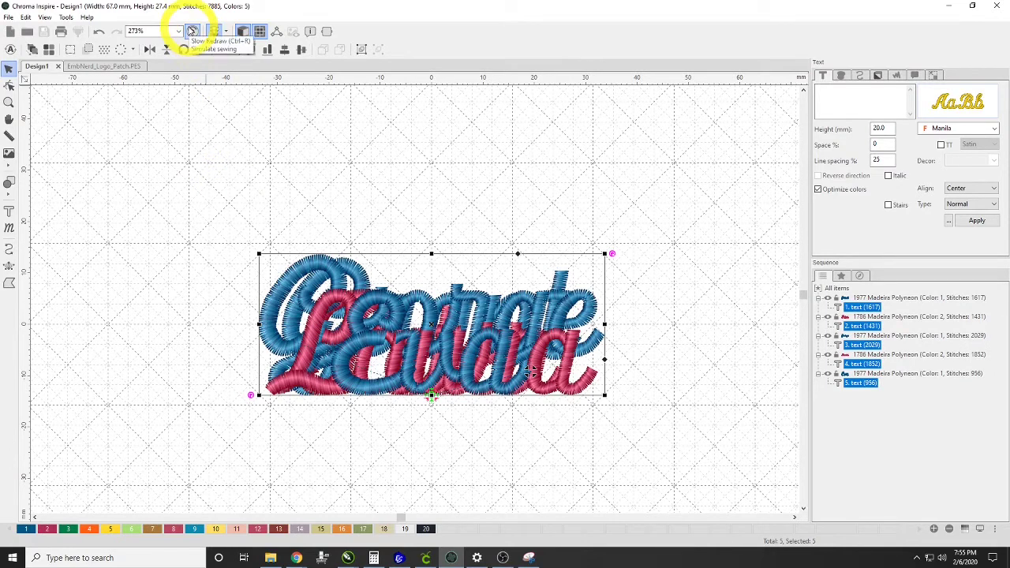
# Run a slow redraw of Design1, pausing and scrubbing through to stitch 7885.
pyautogui.click(193, 31)
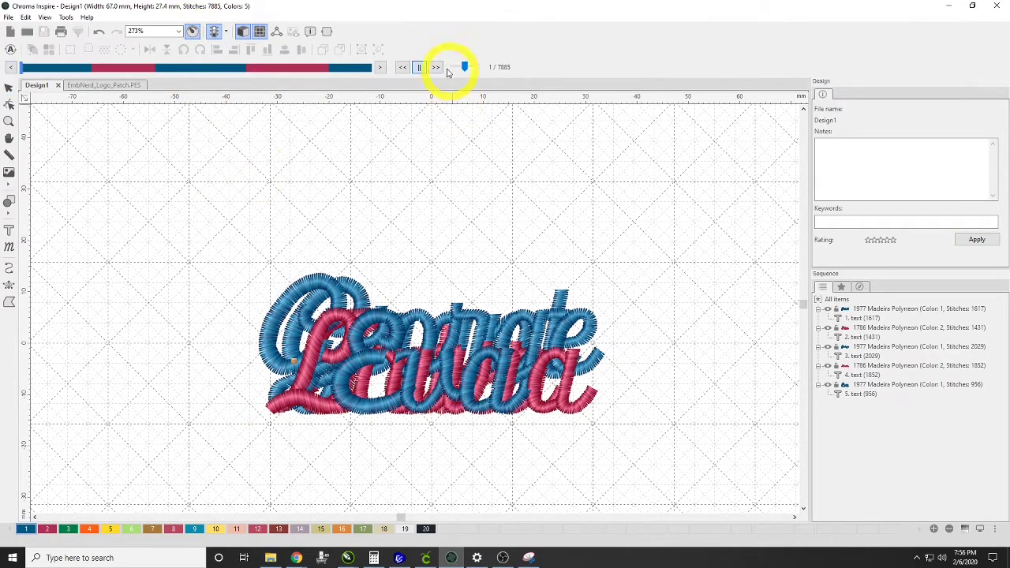
pyautogui.click(435, 68)
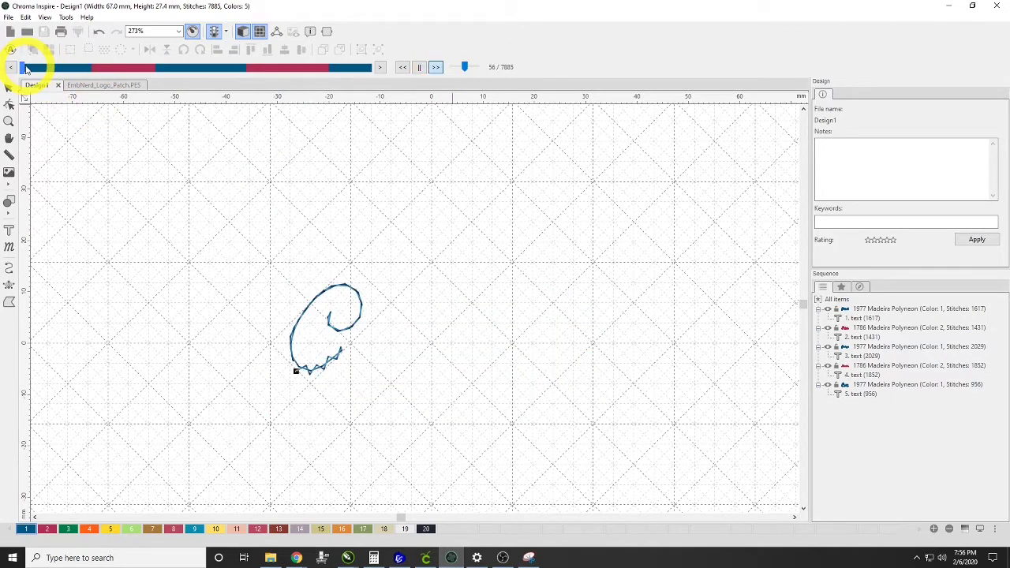
pyautogui.moveTo(36, 67); pyautogui.dragTo(92, 71)
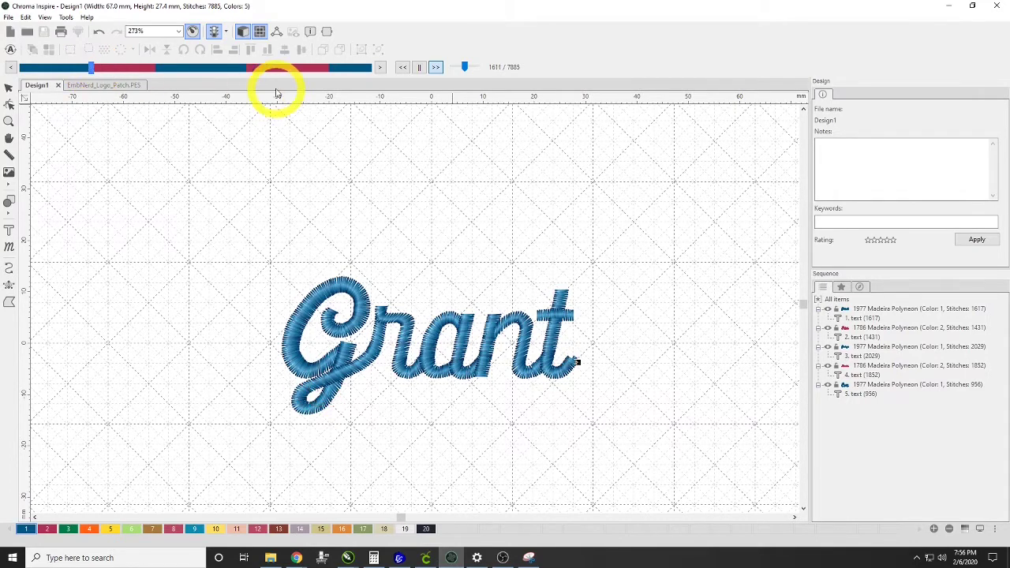
pyautogui.click(420, 71)
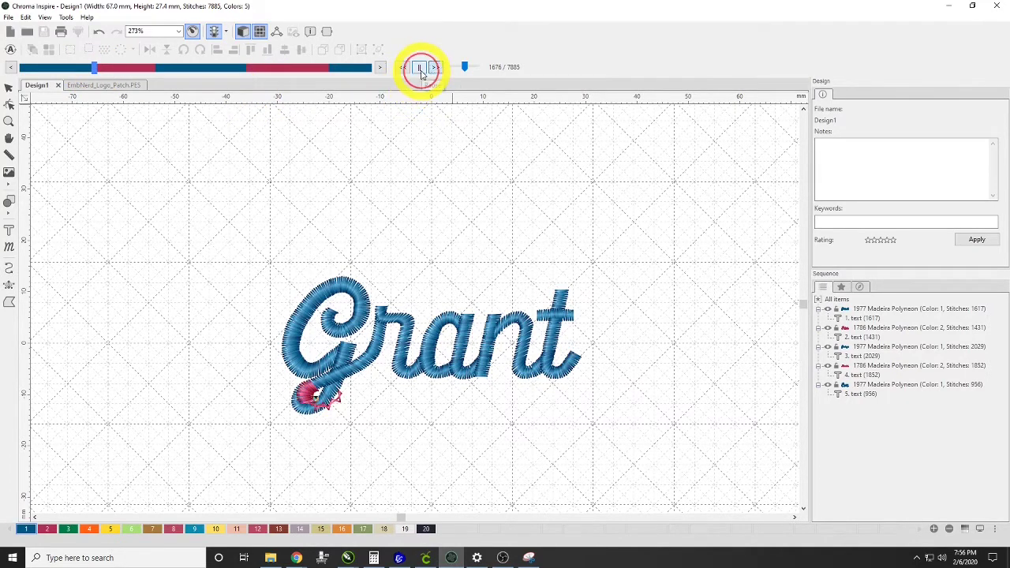
pyautogui.click(436, 68)
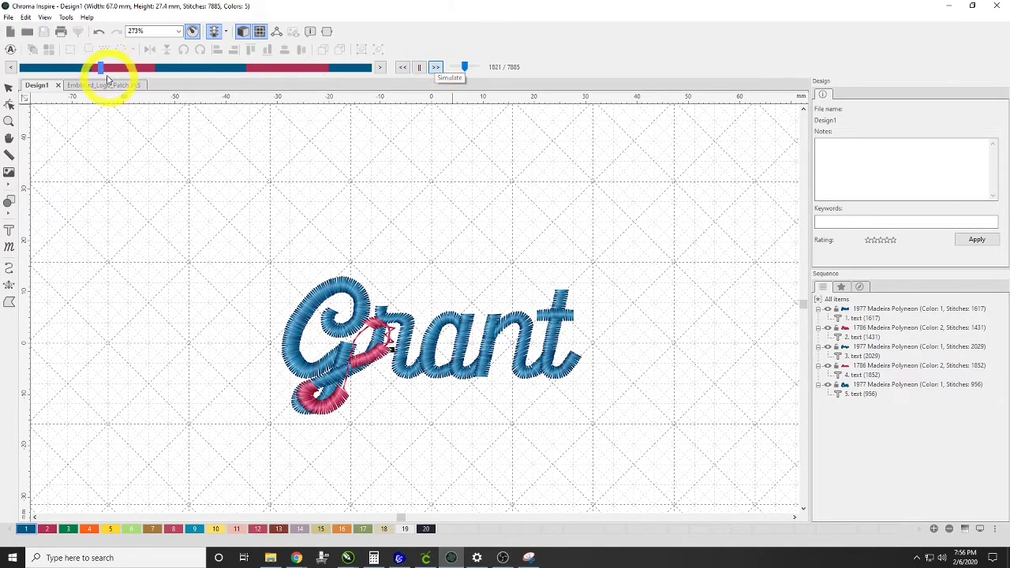
pyautogui.moveTo(104, 71); pyautogui.dragTo(155, 69)
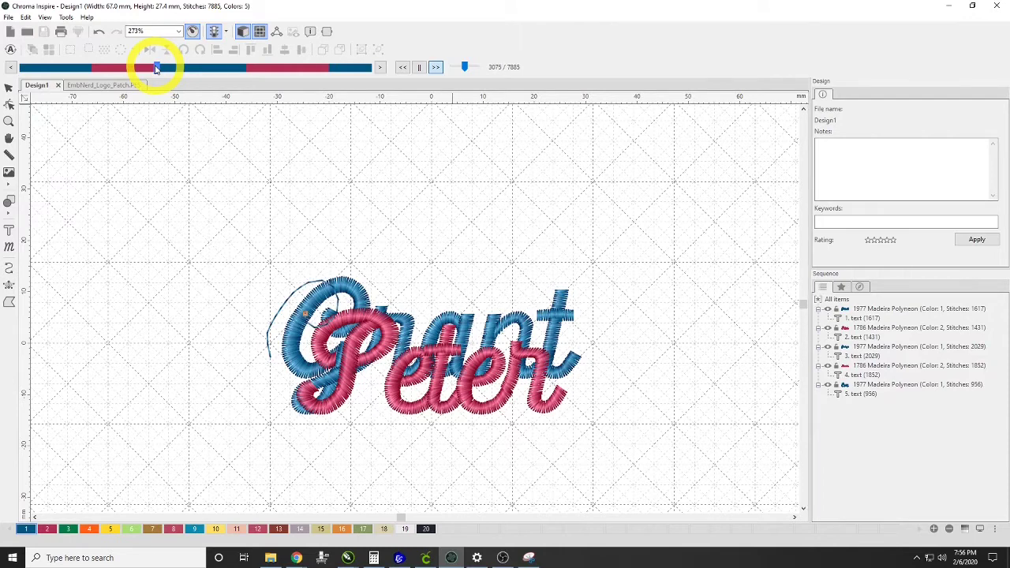
pyautogui.moveTo(158, 69)
pyautogui.mouseDown()
pyautogui.moveTo(328, 71)
pyautogui.moveTo(383, 49)
pyautogui.mouseUp()
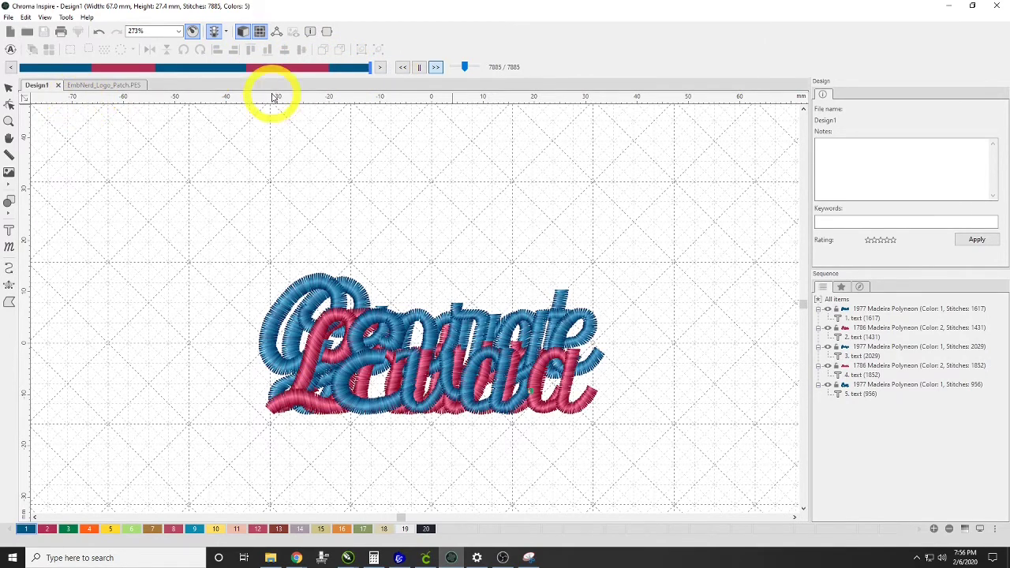
# Exit the slow-redraw preview and change the General Options units from millimetres to inches.
pyautogui.click(9, 87)
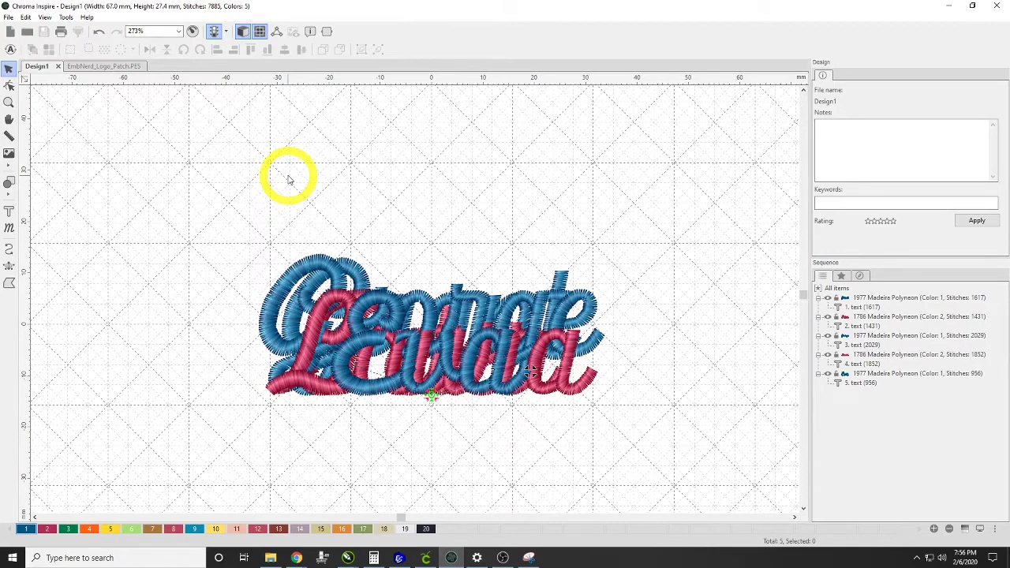
pyautogui.click(69, 18)
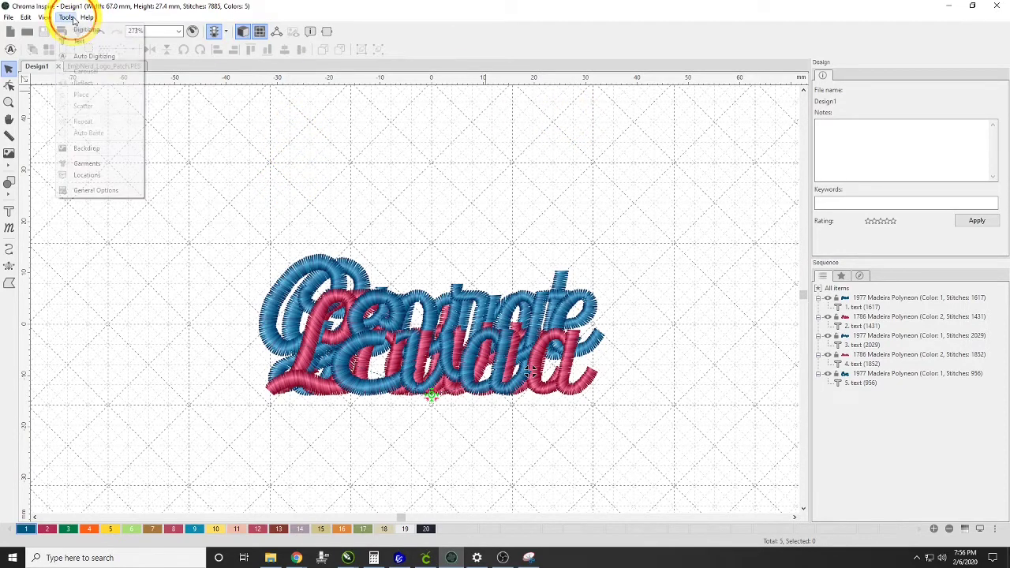
pyautogui.click(111, 192)
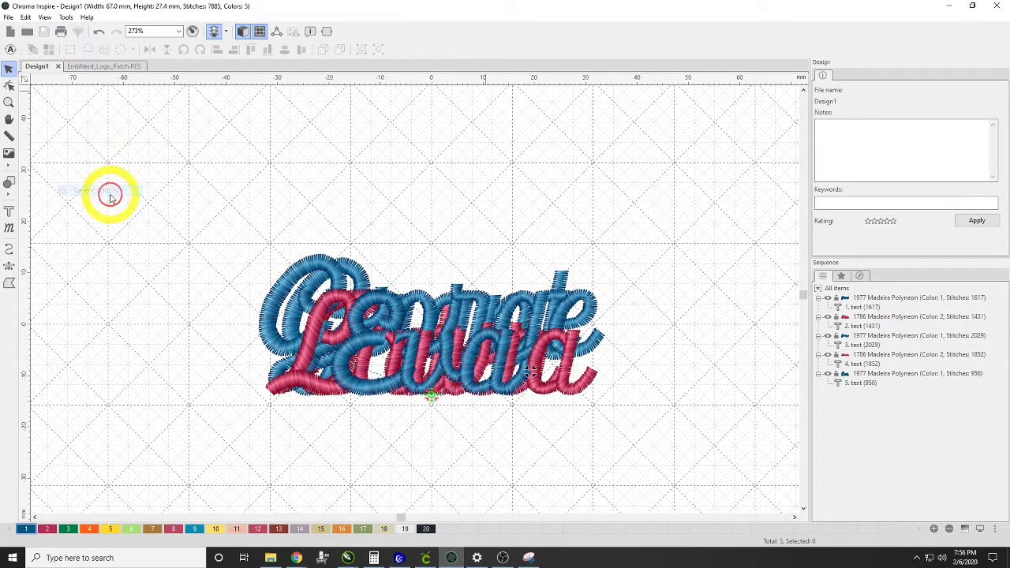
pyautogui.click(464, 164)
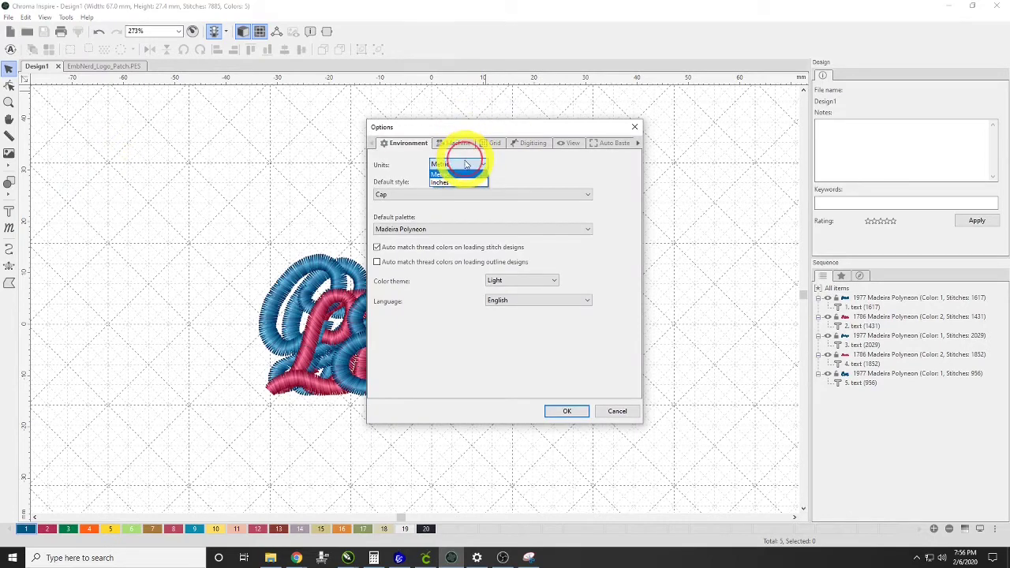
pyautogui.click(460, 183)
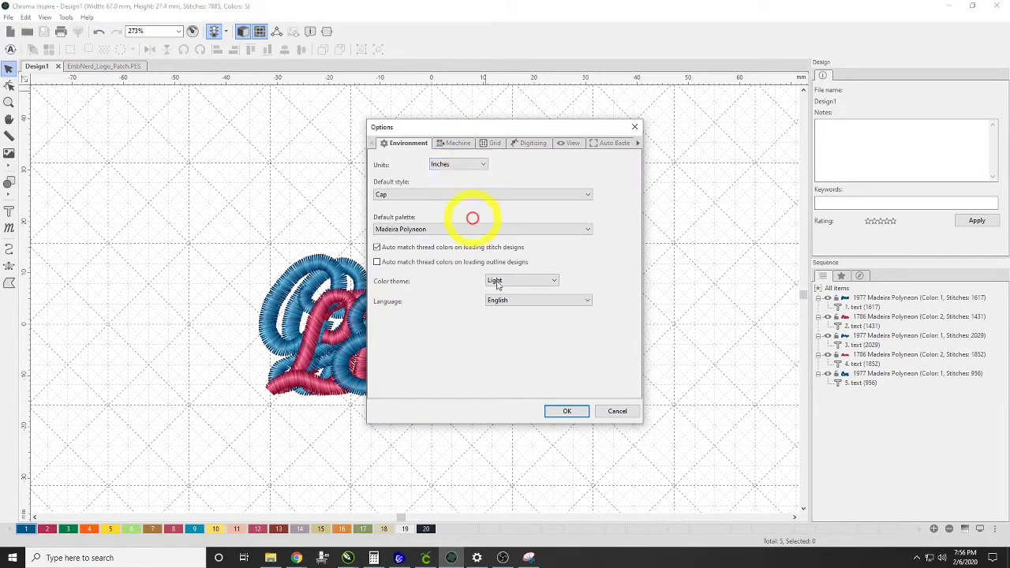
pyautogui.click(568, 414)
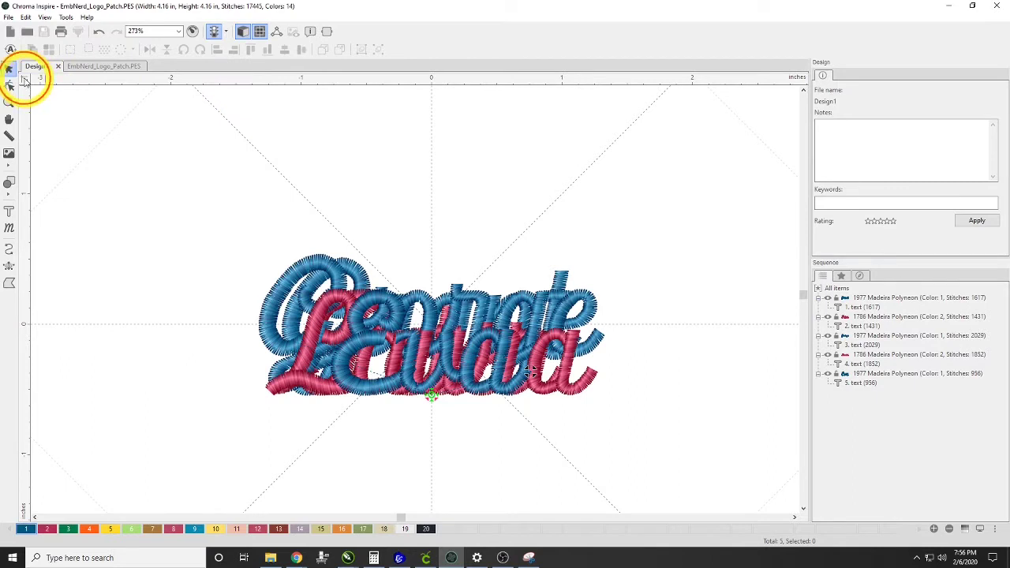
# Place vertical guidelines at -1.5 and 1.5 in and horizontal guidelines at 1 and -1 in.
pyautogui.moveTo(24, 81); pyautogui.dragTo(237, 79)
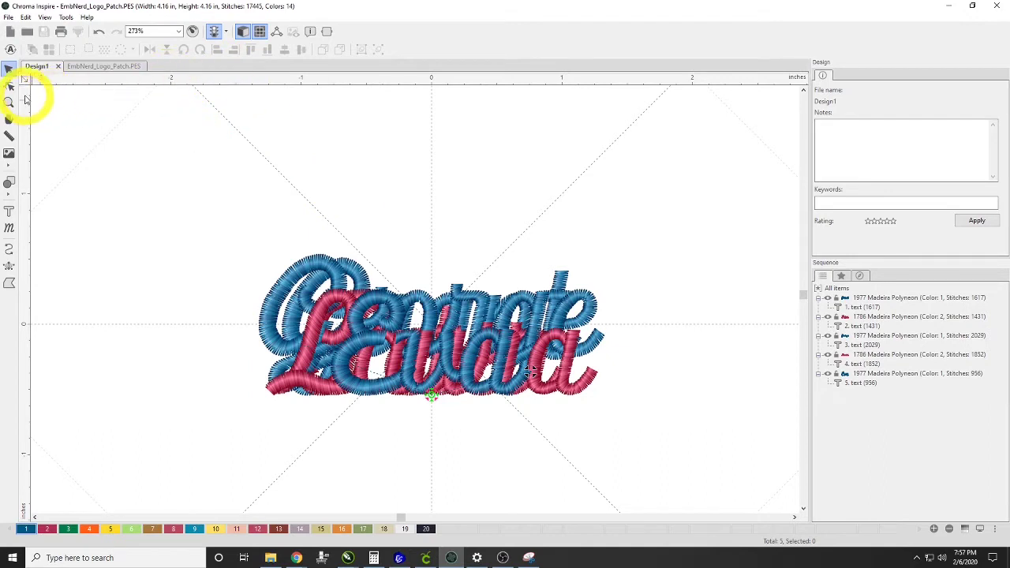
pyautogui.moveTo(26, 102); pyautogui.dragTo(235, 103)
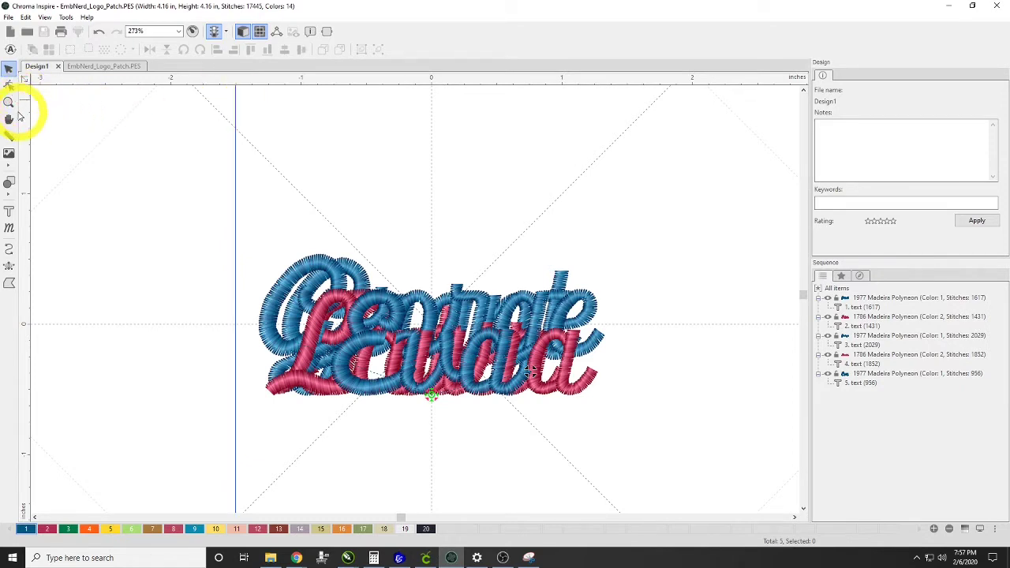
pyautogui.moveTo(27, 113); pyautogui.dragTo(628, 115)
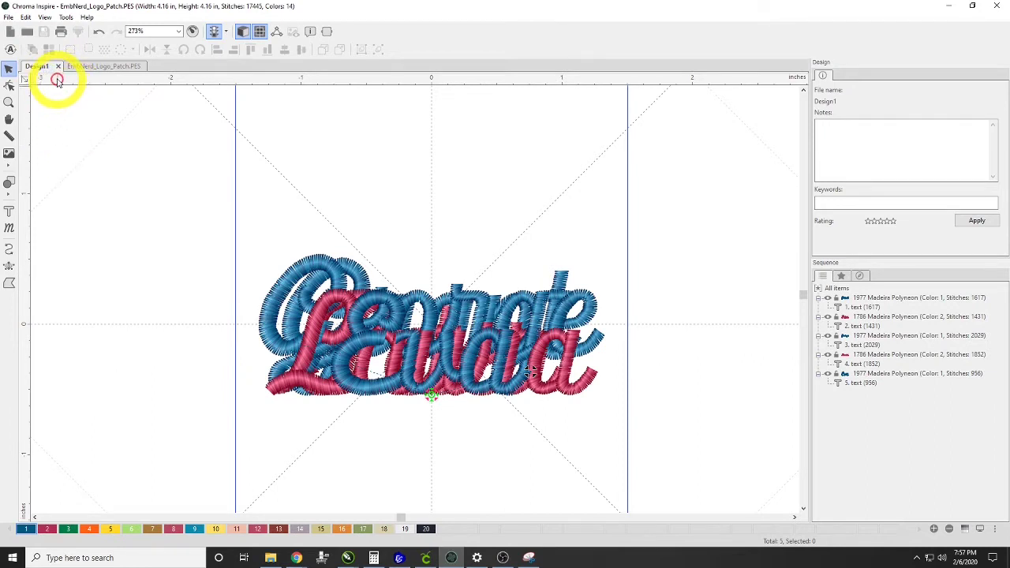
pyautogui.moveTo(56, 74); pyautogui.dragTo(52, 196)
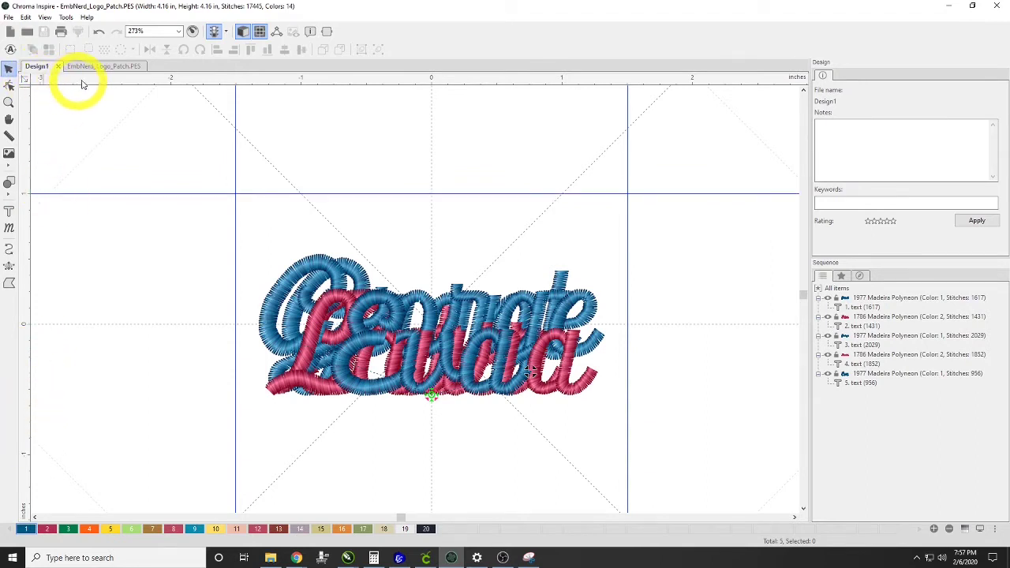
pyautogui.moveTo(83, 76); pyautogui.dragTo(83, 458)
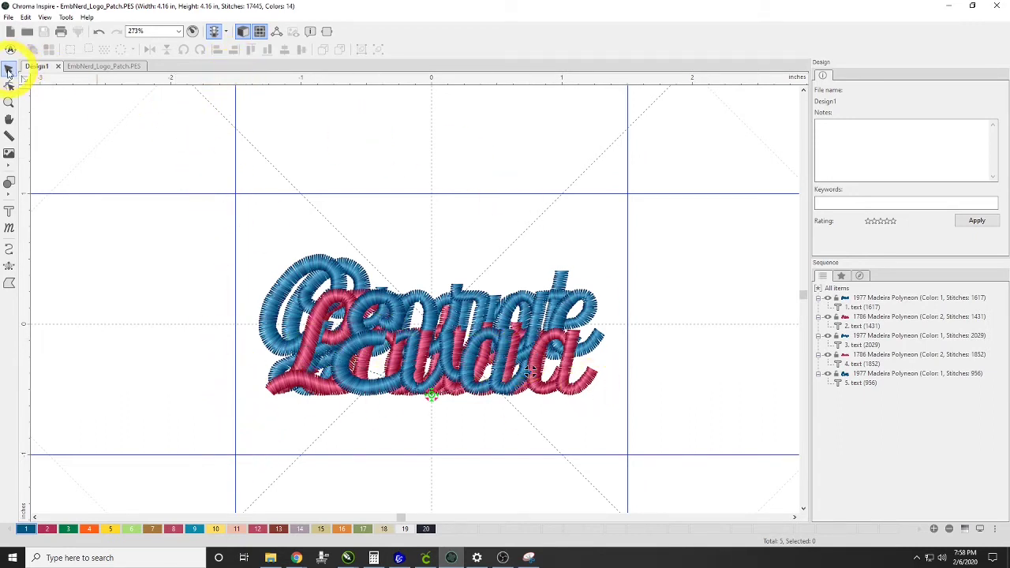
pyautogui.click(8, 70)
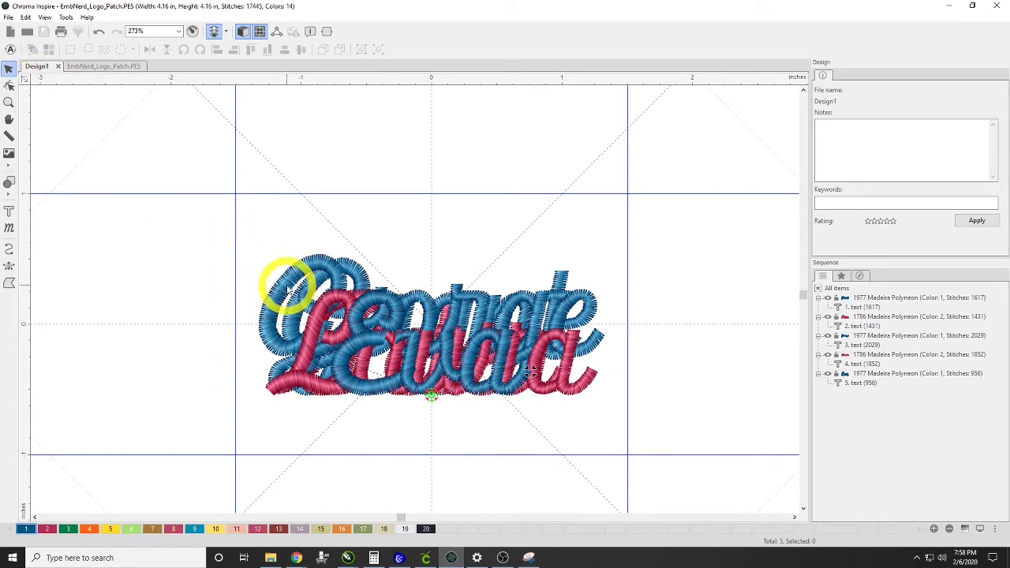
pyautogui.click(272, 291)
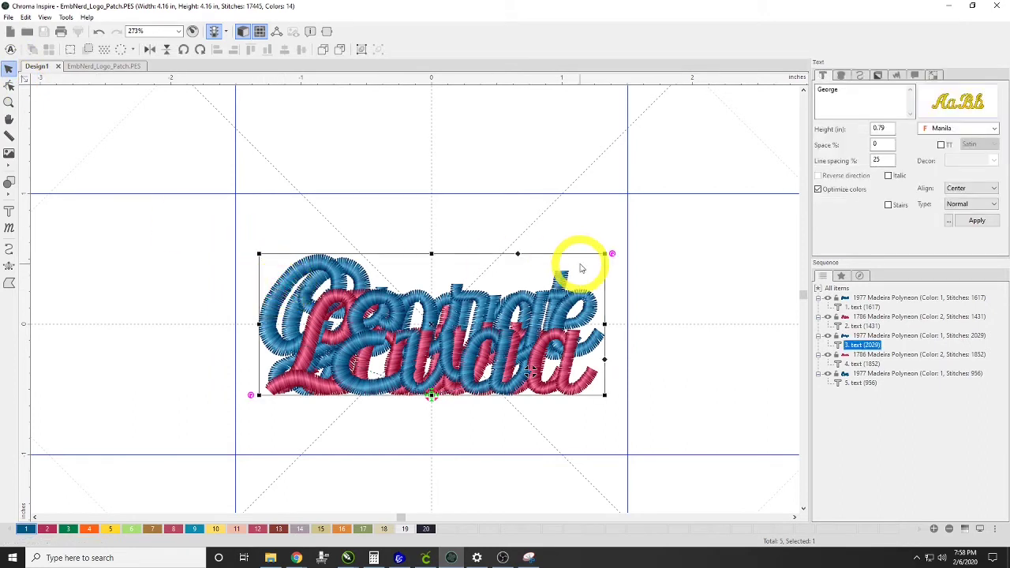
pyautogui.moveTo(605, 253); pyautogui.dragTo(717, 230)
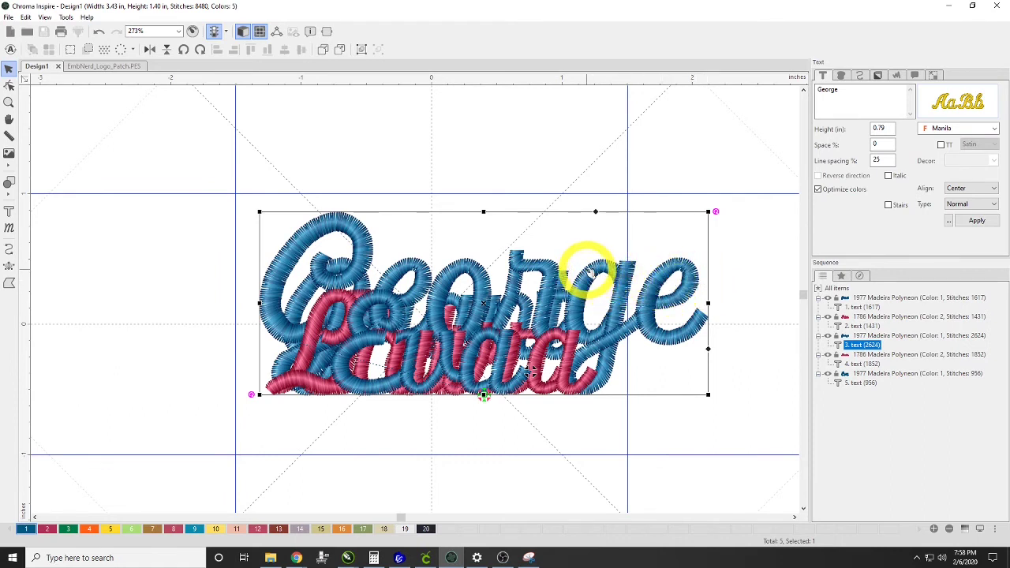
pyautogui.hotkey('ctrl', 'z')
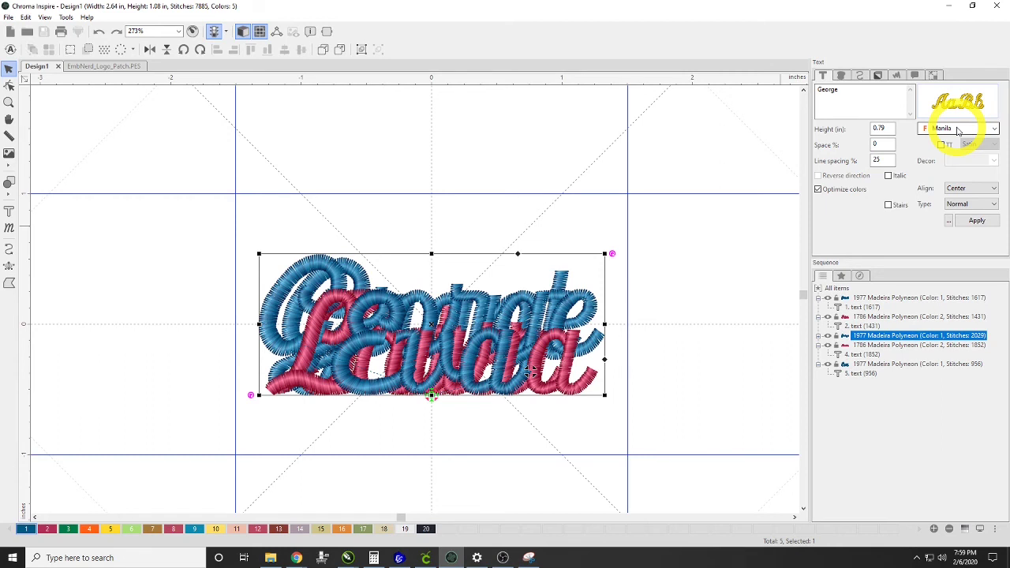
pyautogui.click(958, 128)
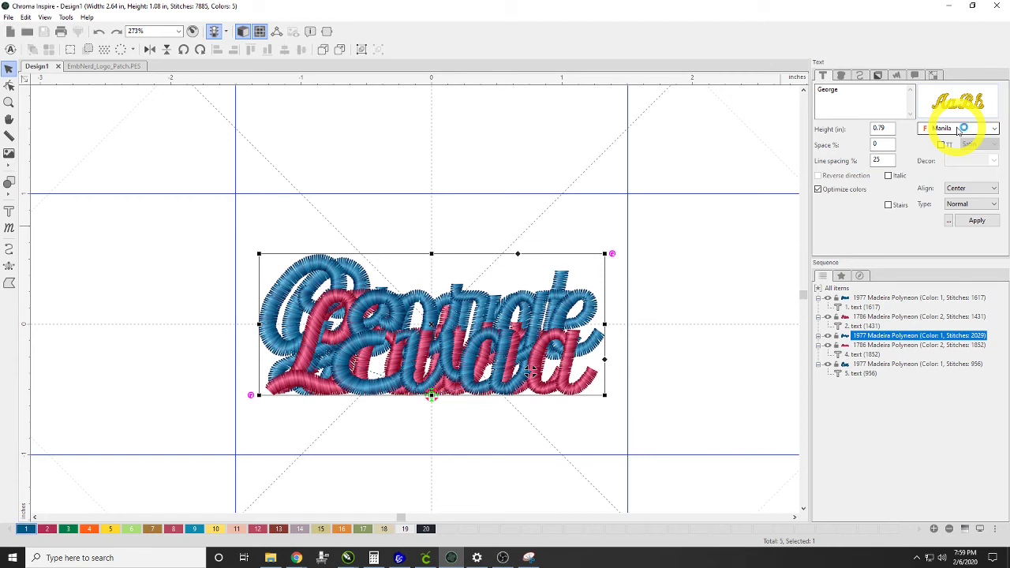